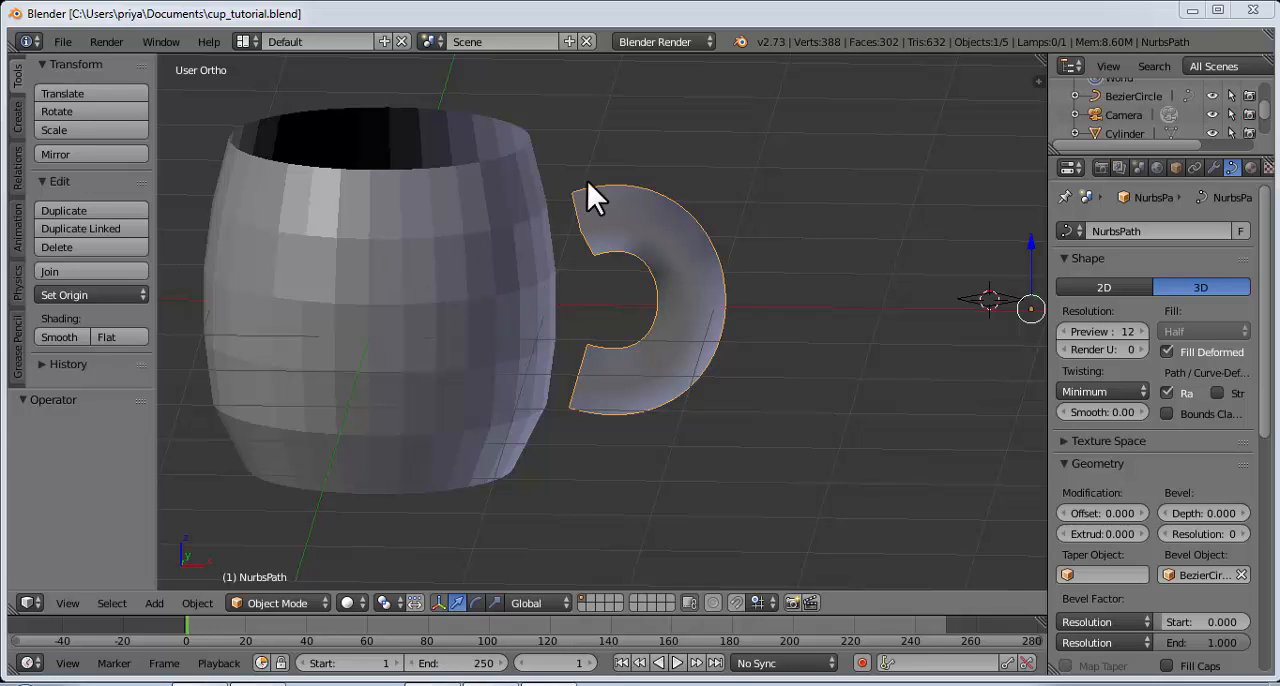
middle_drag(587, 182, 356, 219)
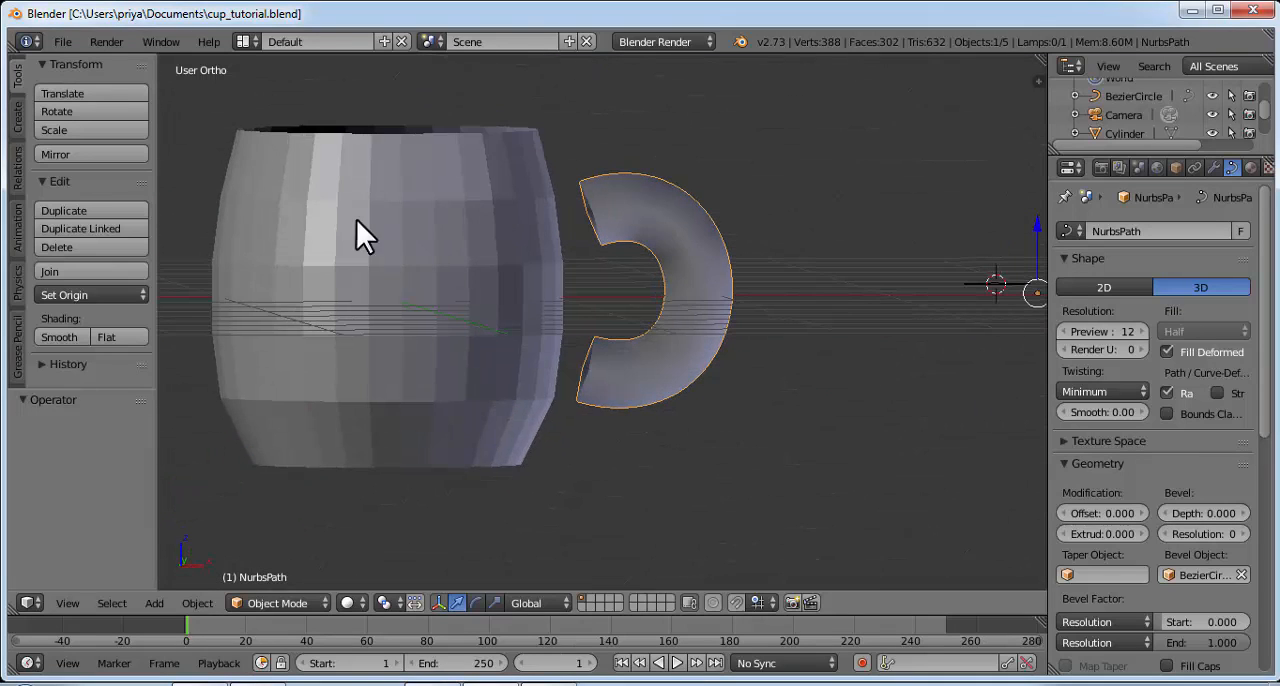
middle_drag(753, 321, 1000, 337)
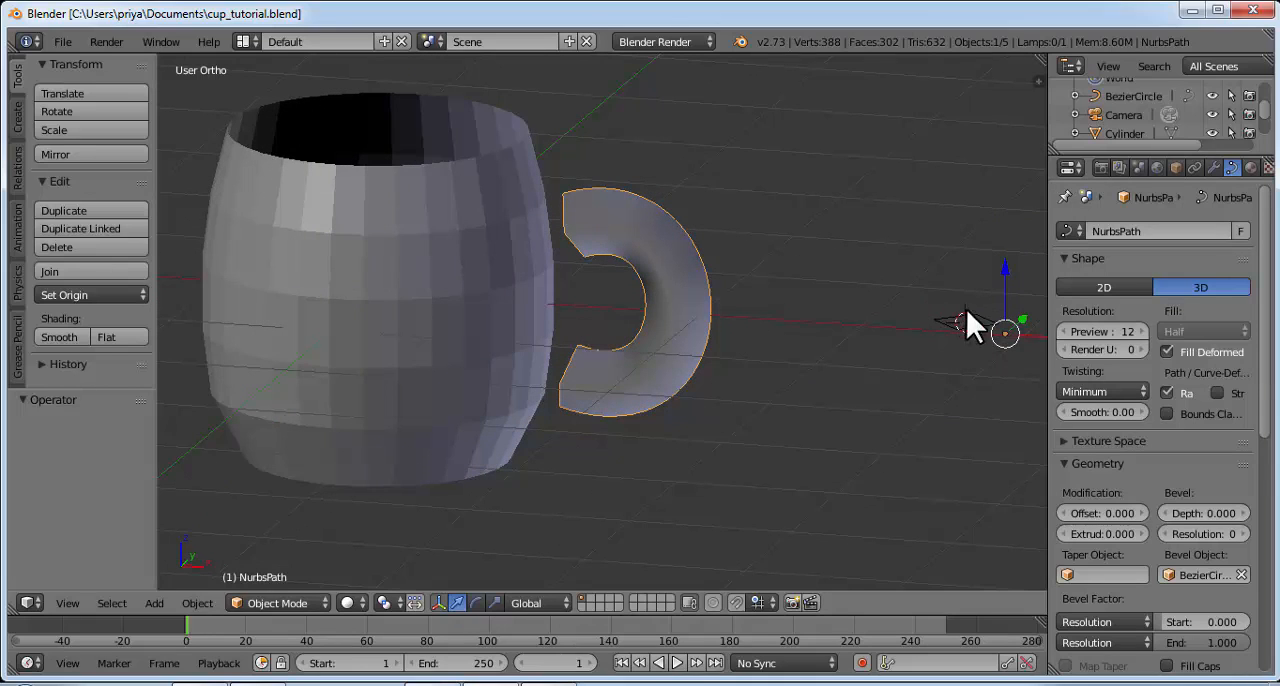
right_click(962, 324)
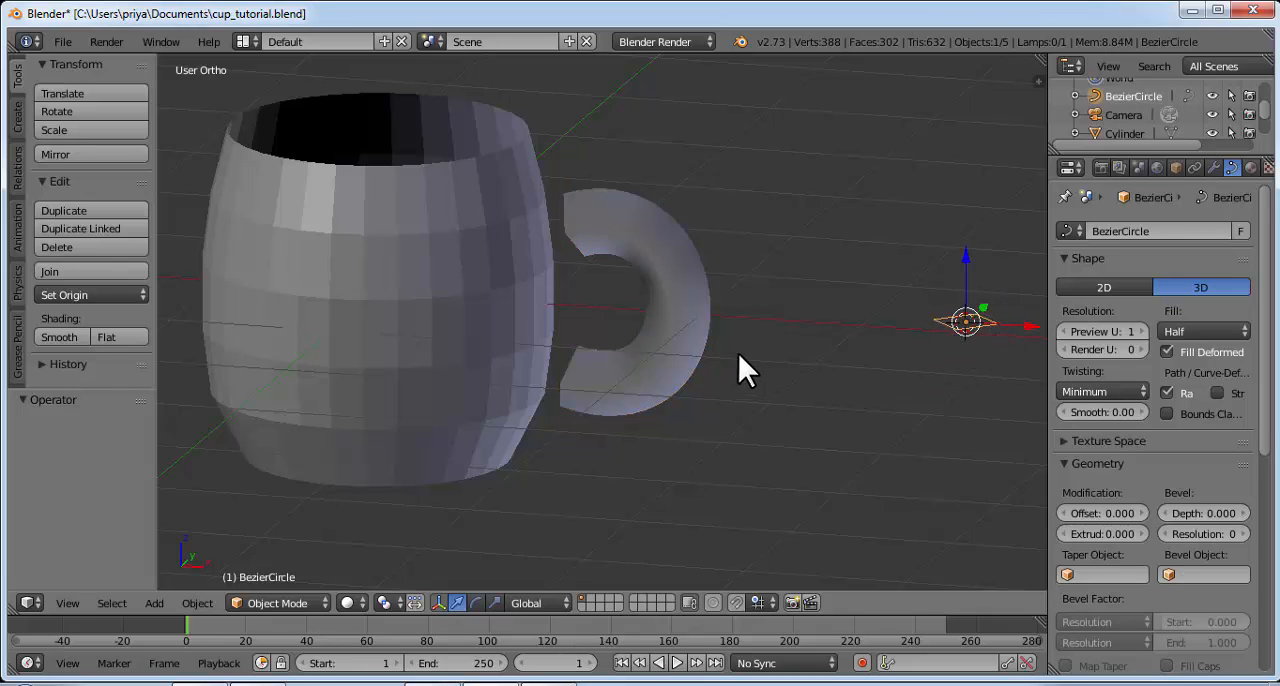
middle_drag(740, 354, 700, 310)
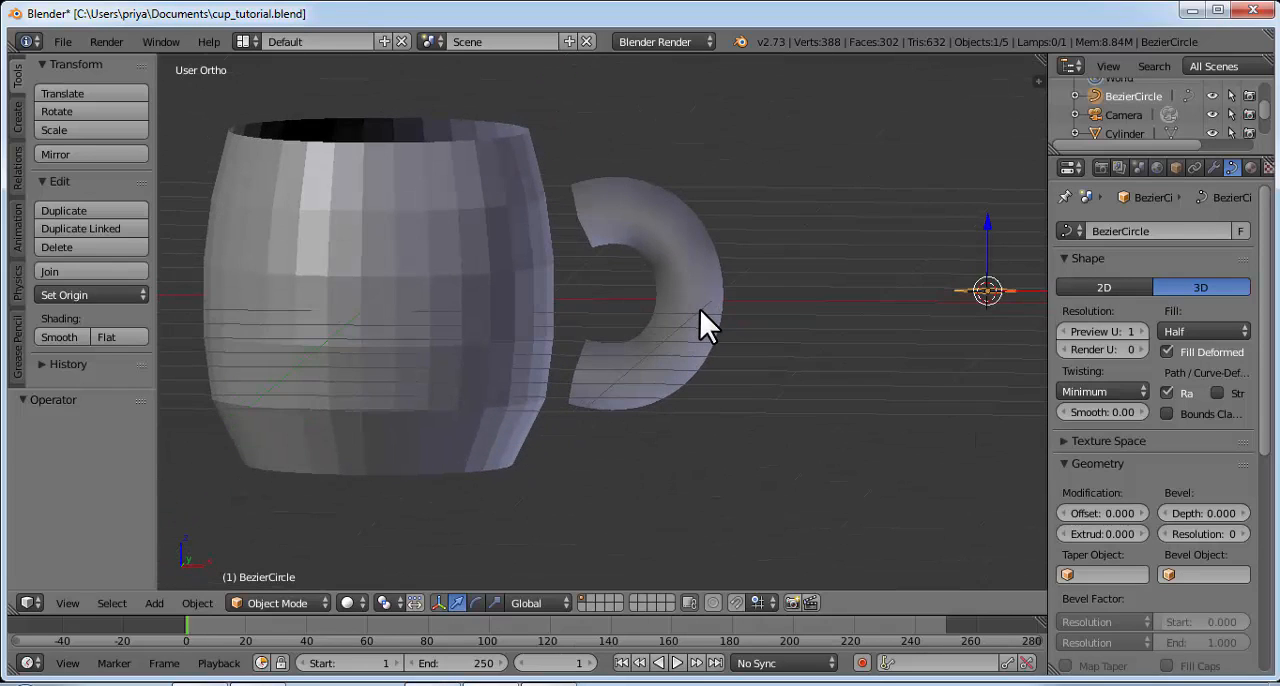
Step: Save the scene in the Documents folder as a new file named coffee_mug.blend
click(67, 42)
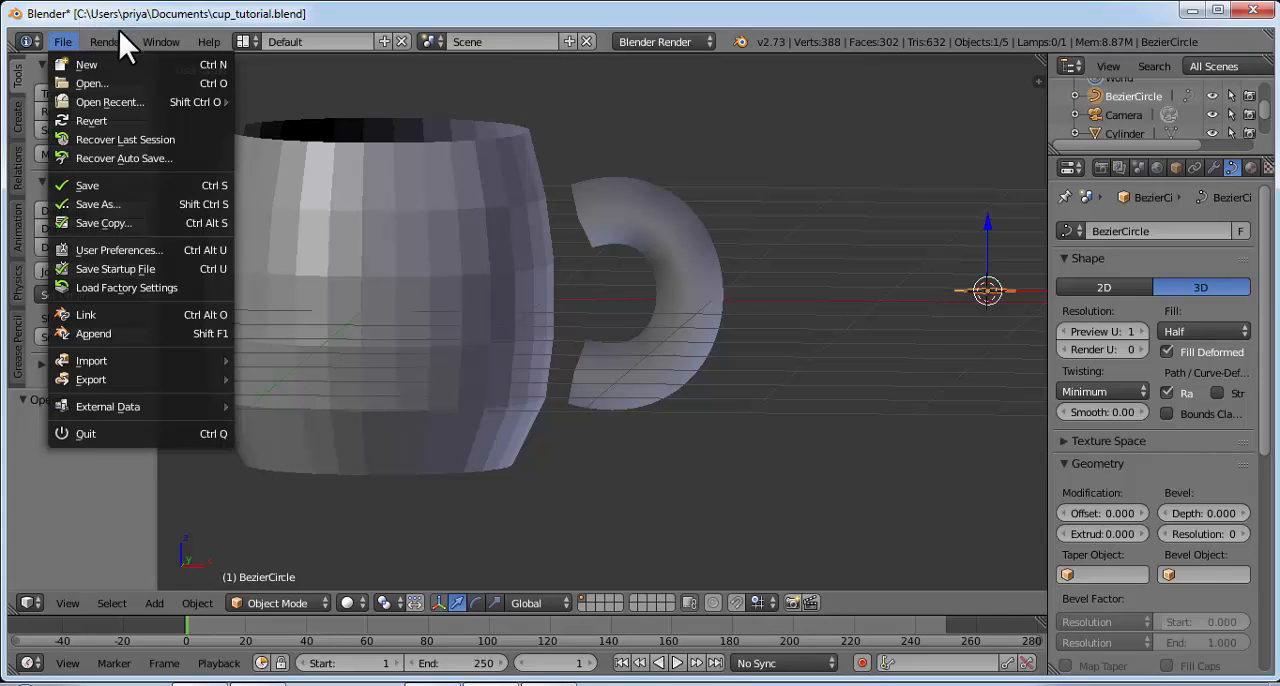
click(62, 38)
click(62, 38)
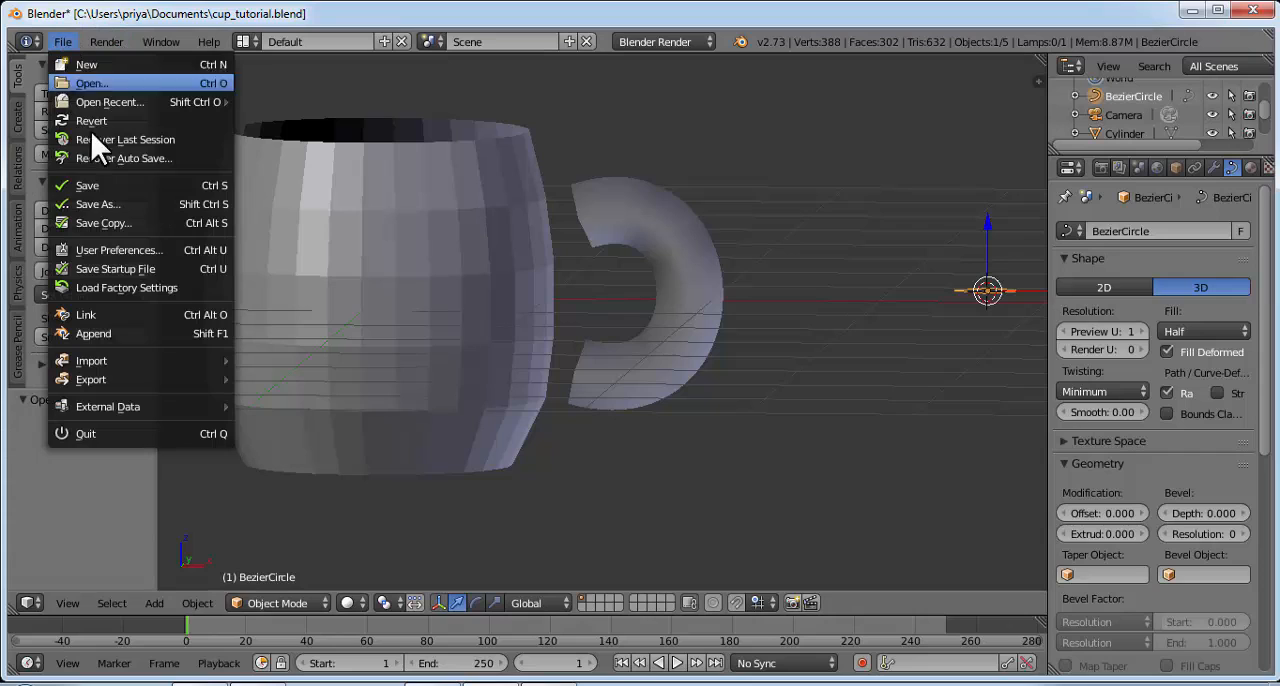
click(109, 203)
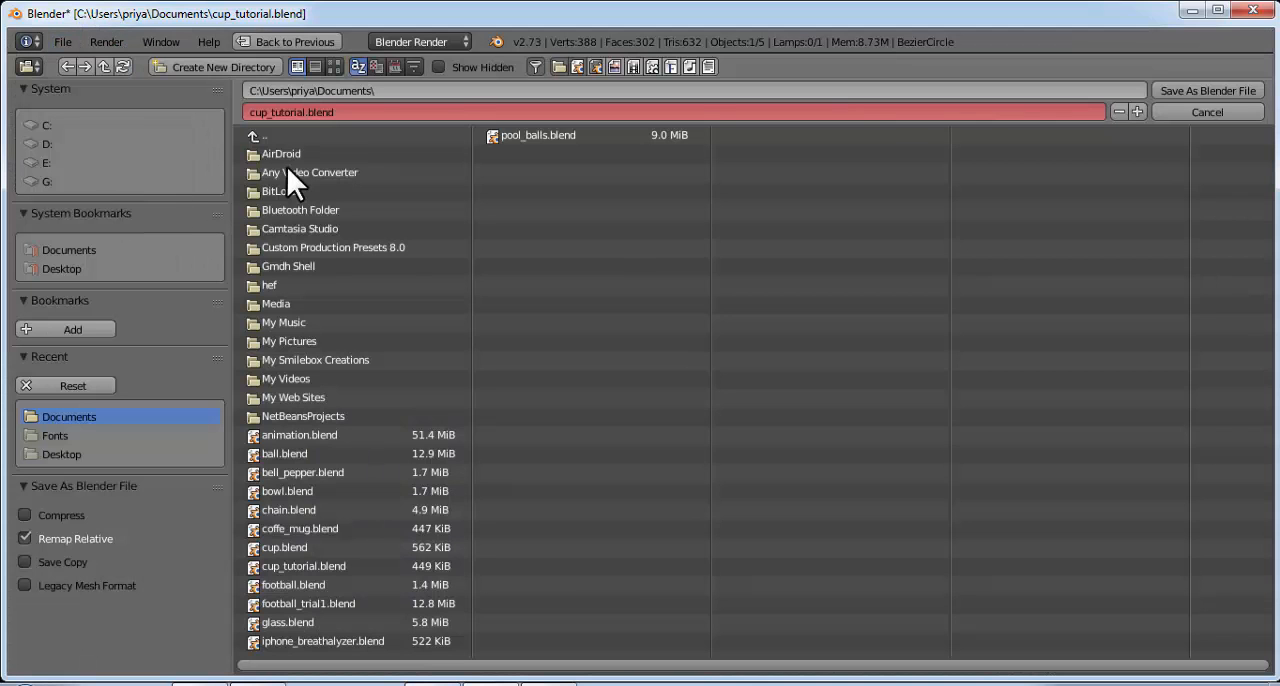
click(408, 90)
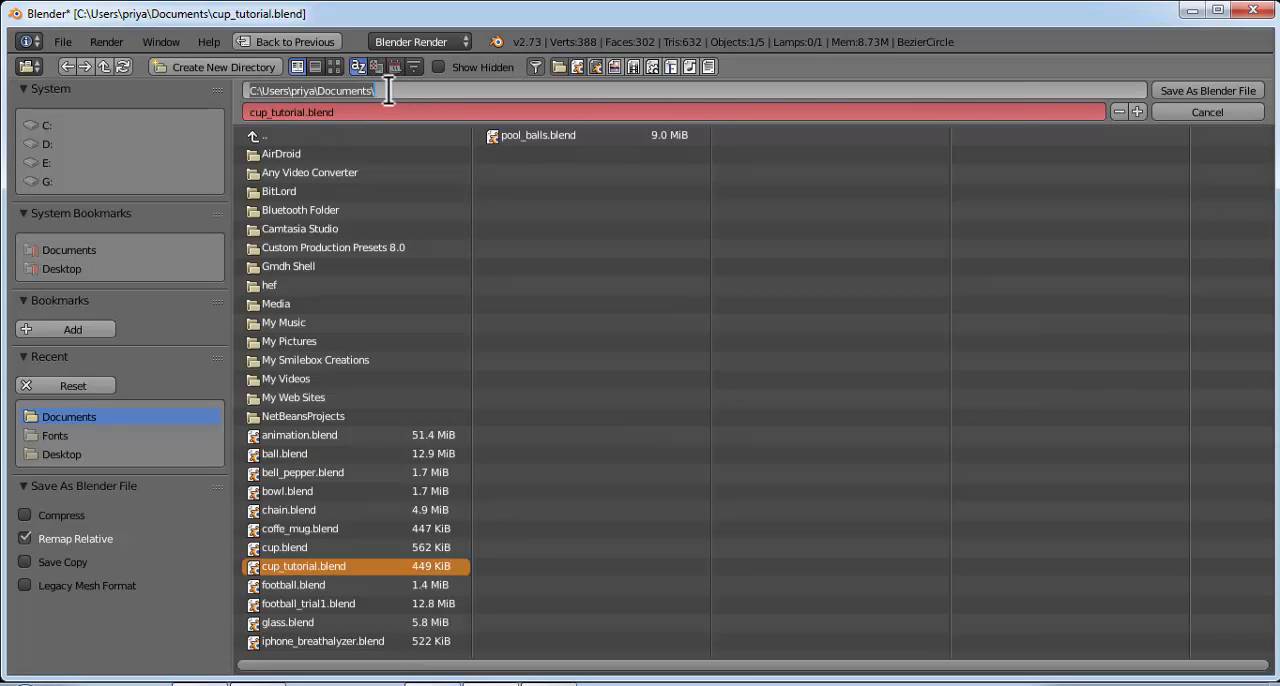
click(363, 112)
click(343, 112)
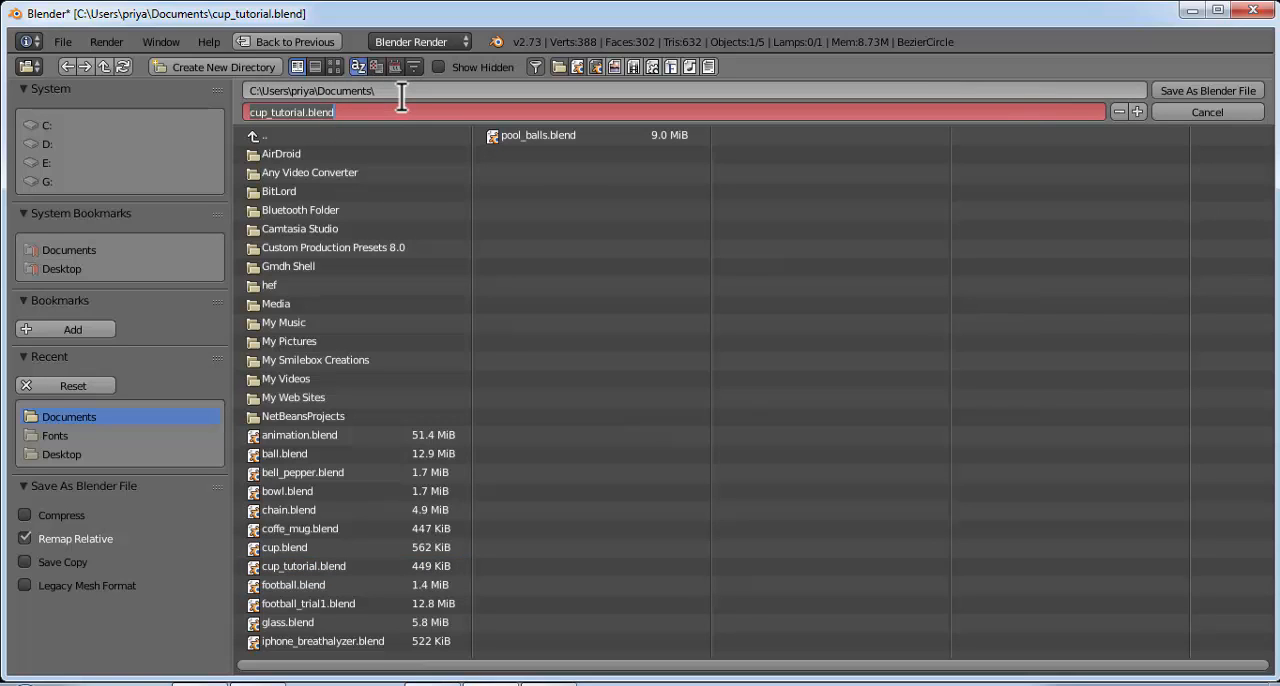
text(co)
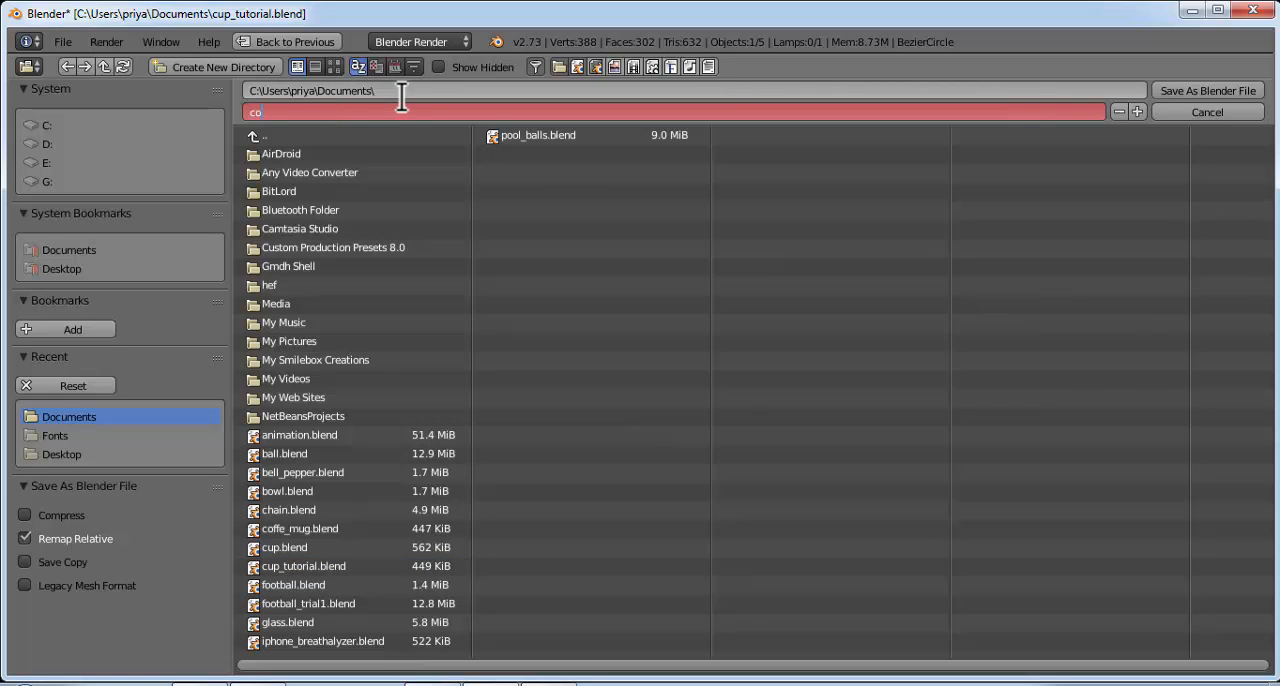
text(ffee_mug.blend)
click(1212, 92)
click(1214, 94)
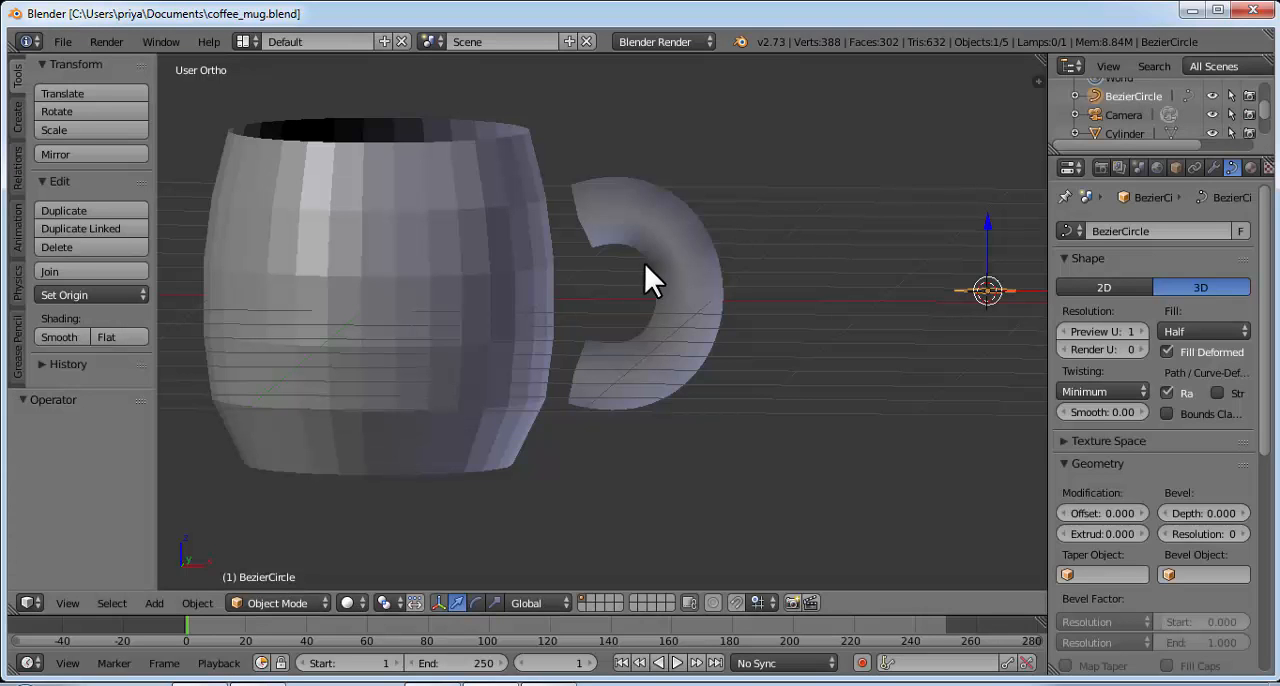
Step: Convert the curved handle from a curve to a mesh
mouse_move(779, 210)
middle_down()
mouse_move(755, 258)
mouse_move(766, 220)
middle_up()
right_click(678, 250)
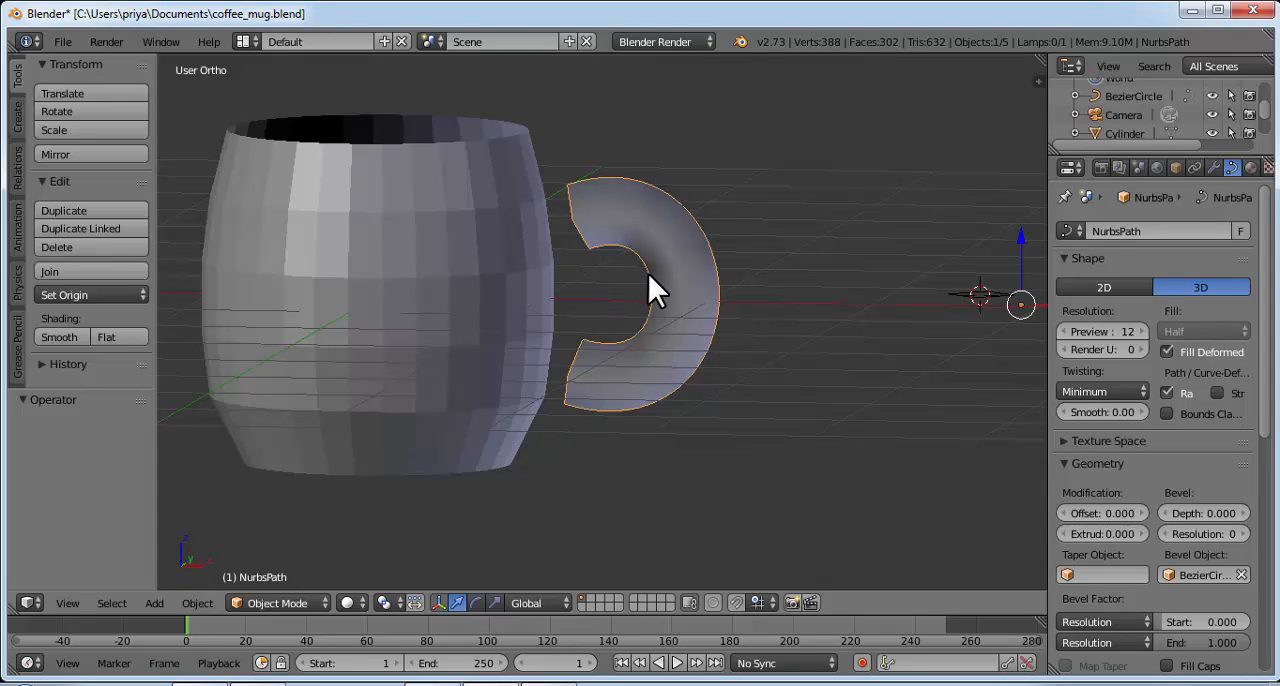
key(alt+c)
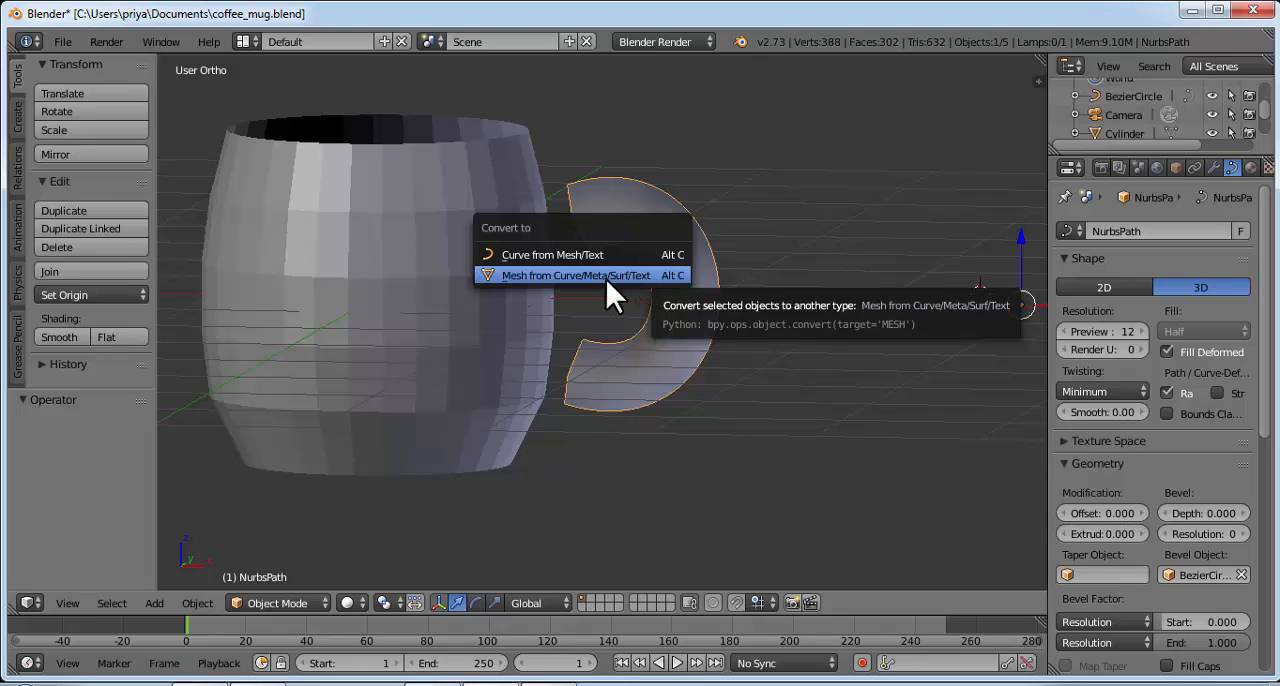
click(580, 279)
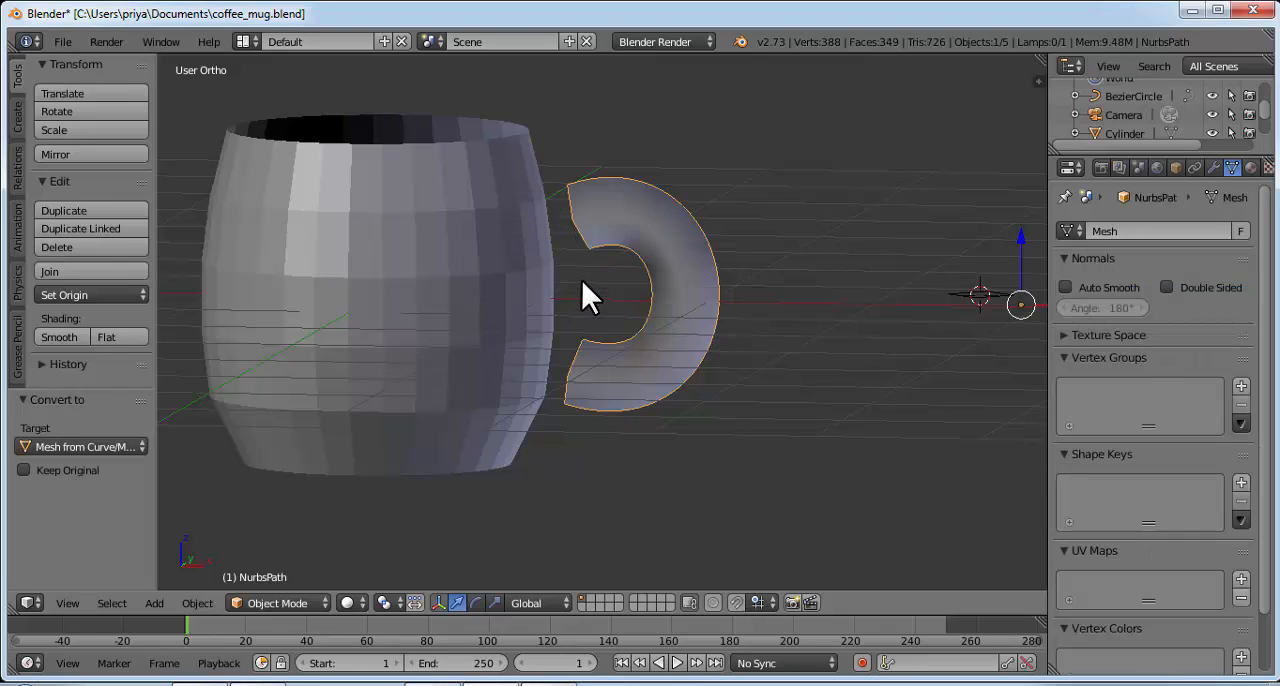
Step: Delete the Bezier circle that served as the handle's bevel profile
middle_drag(775, 280, 758, 291)
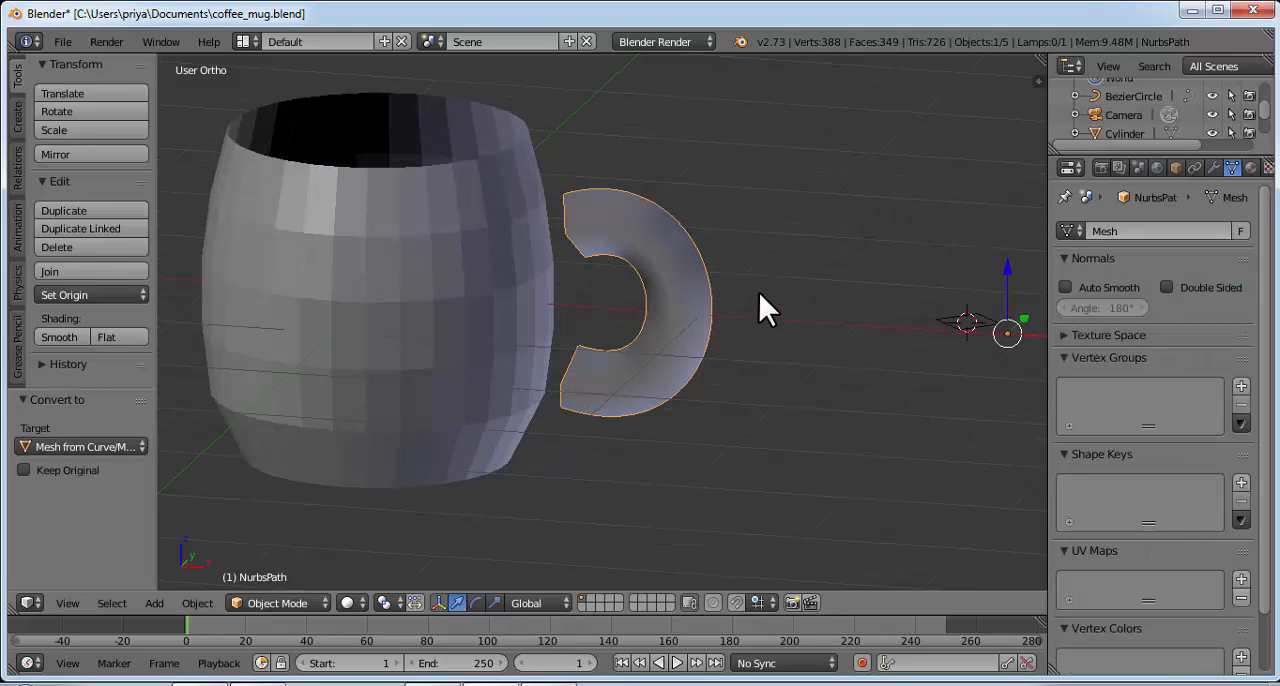
right_click(960, 322)
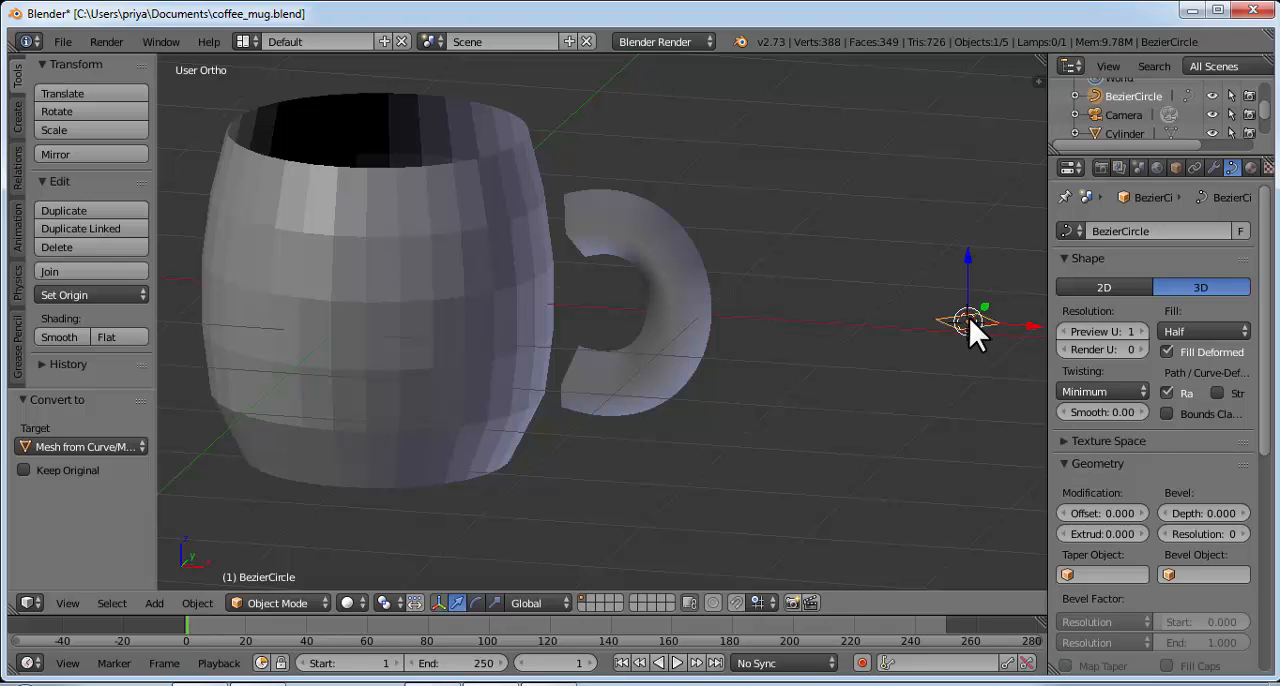
key(x)
click(956, 318)
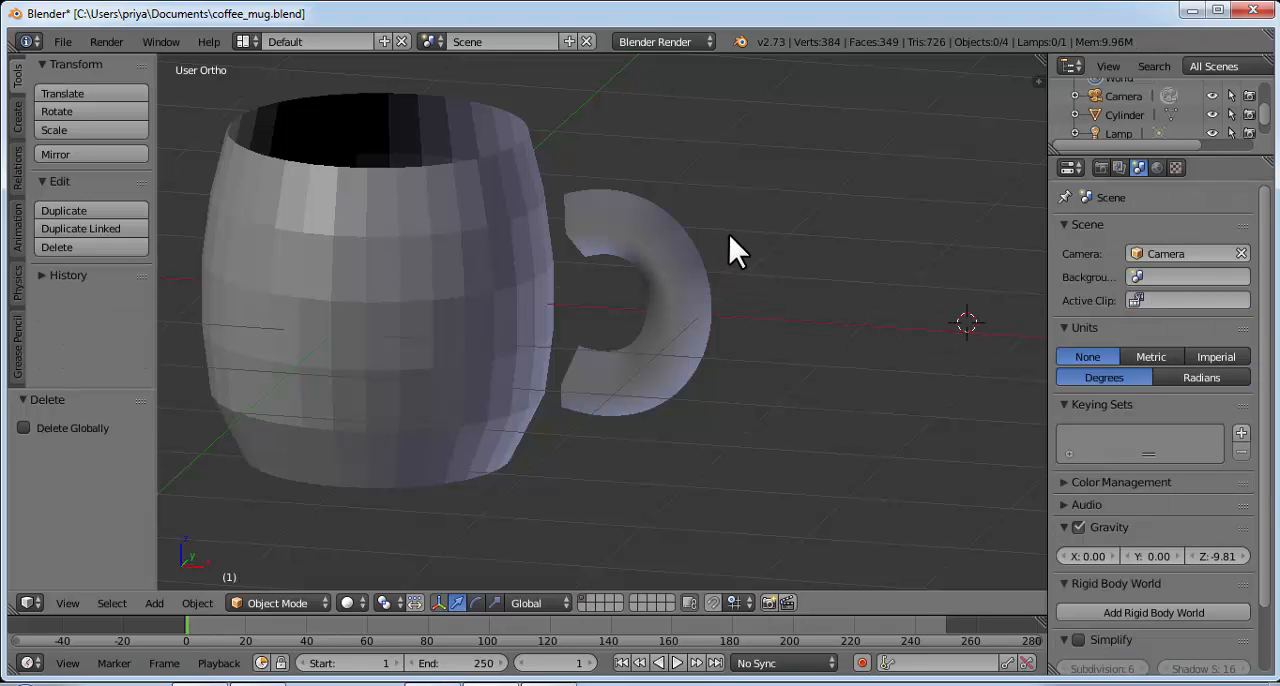
Step: In front view, move the handle closer to the cup by about -0.067 along X and about -0.027 along Z
middle_drag(734, 249, 700, 252)
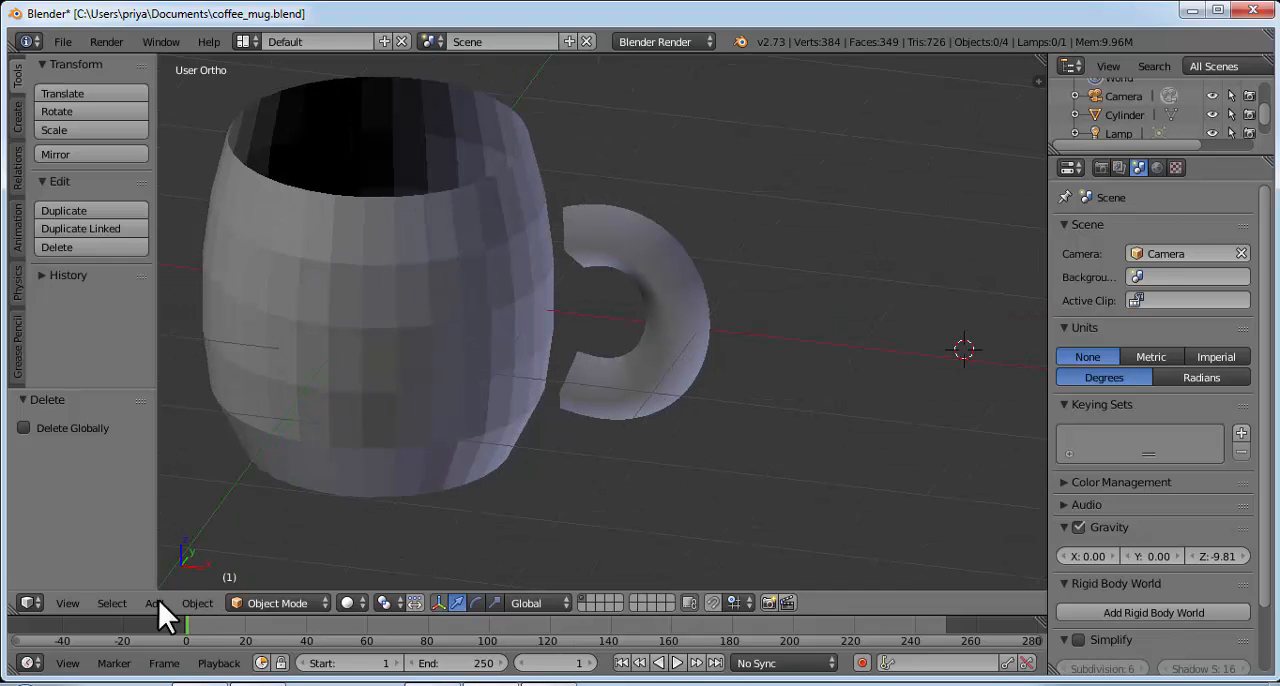
click(67, 603)
click(116, 479)
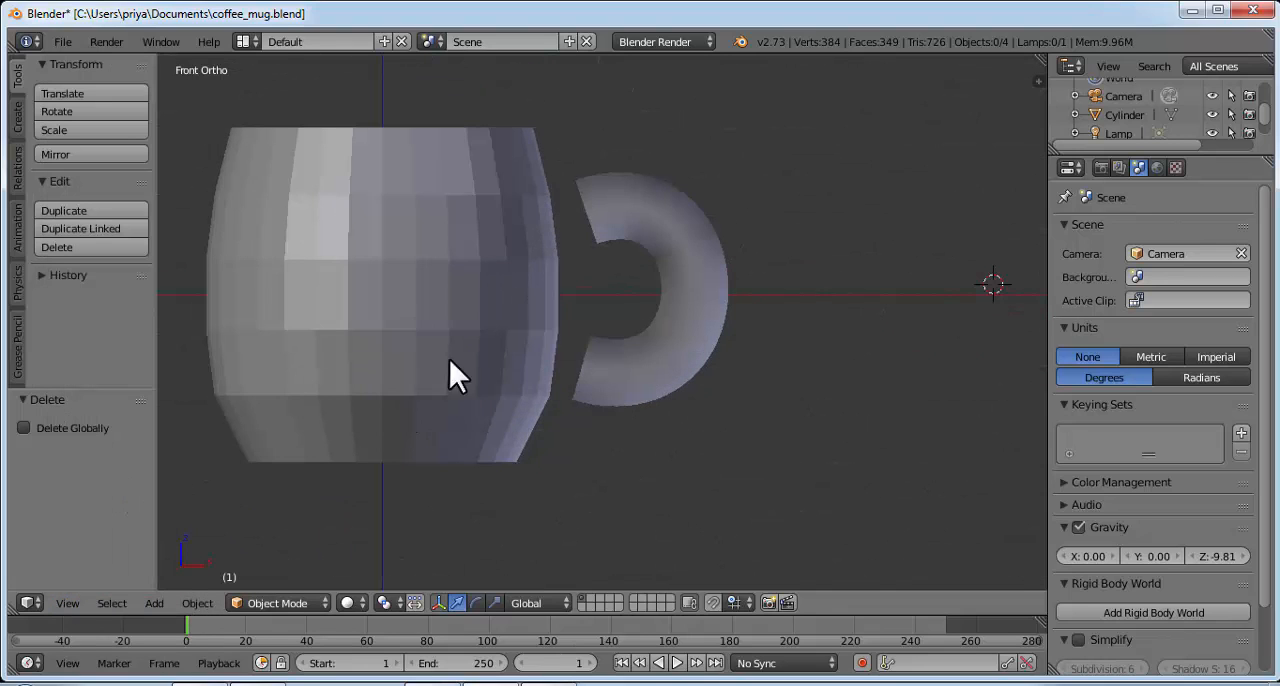
right_click(641, 226)
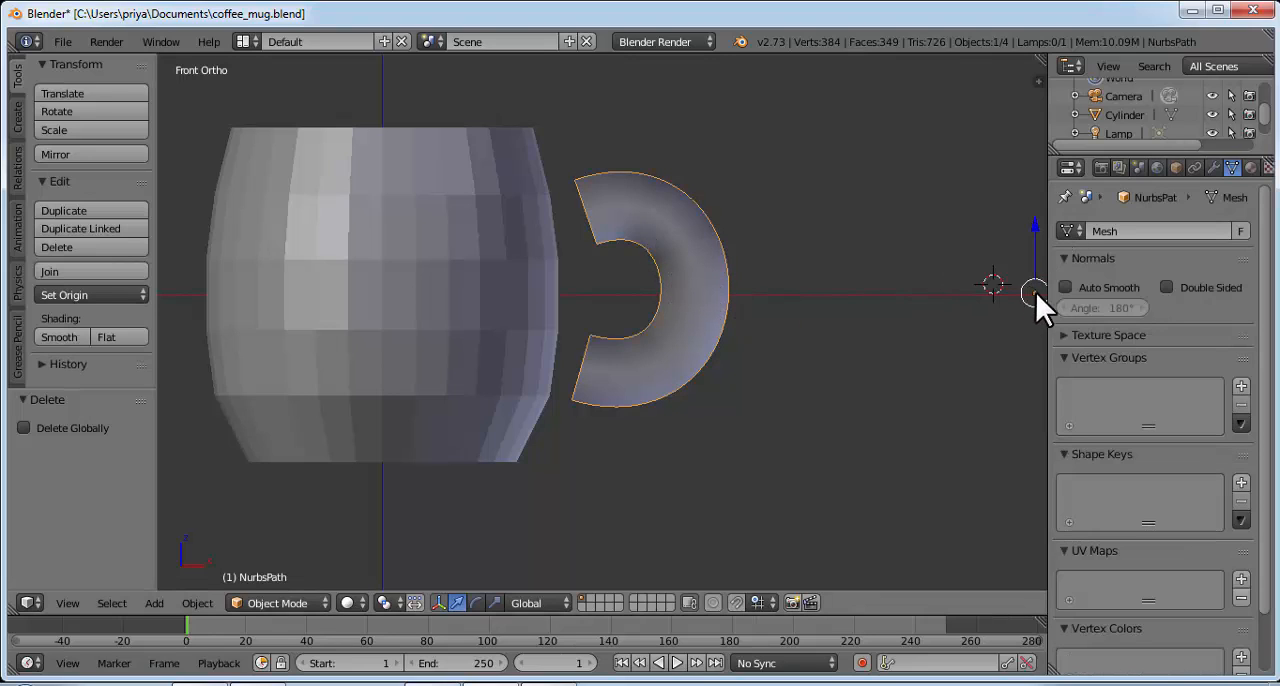
scroll(804, 342, down, 1)
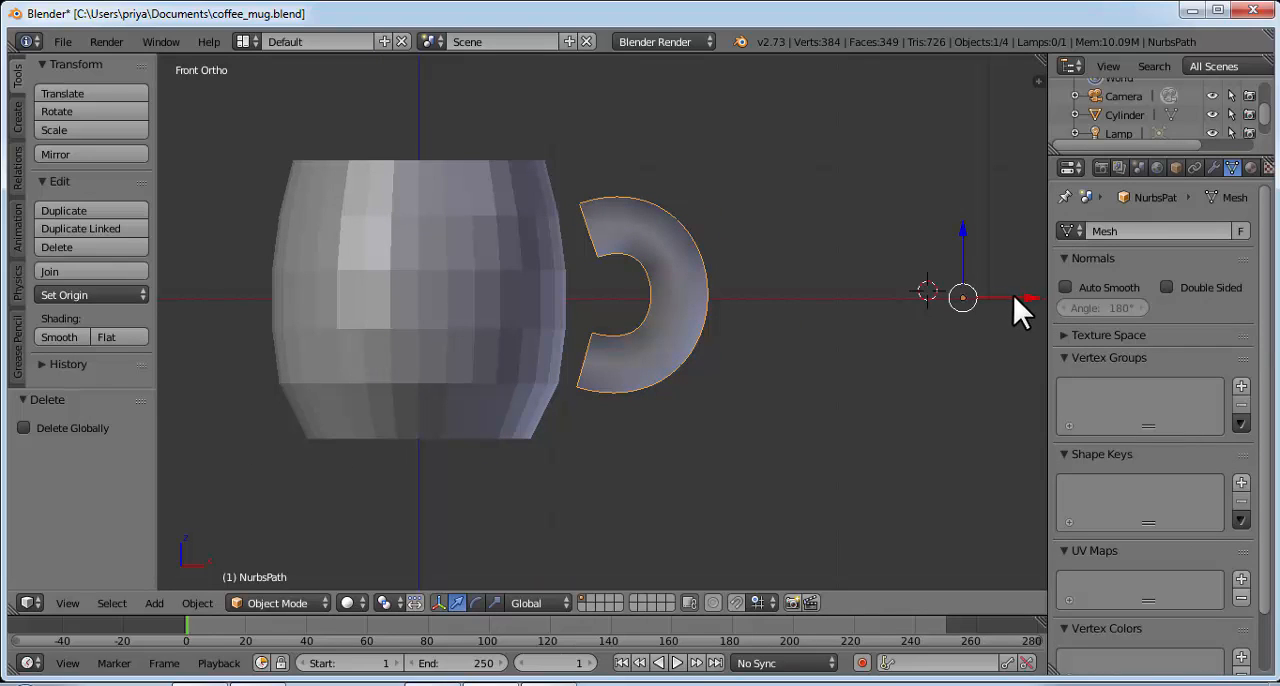
drag(1026, 294, 1016, 297)
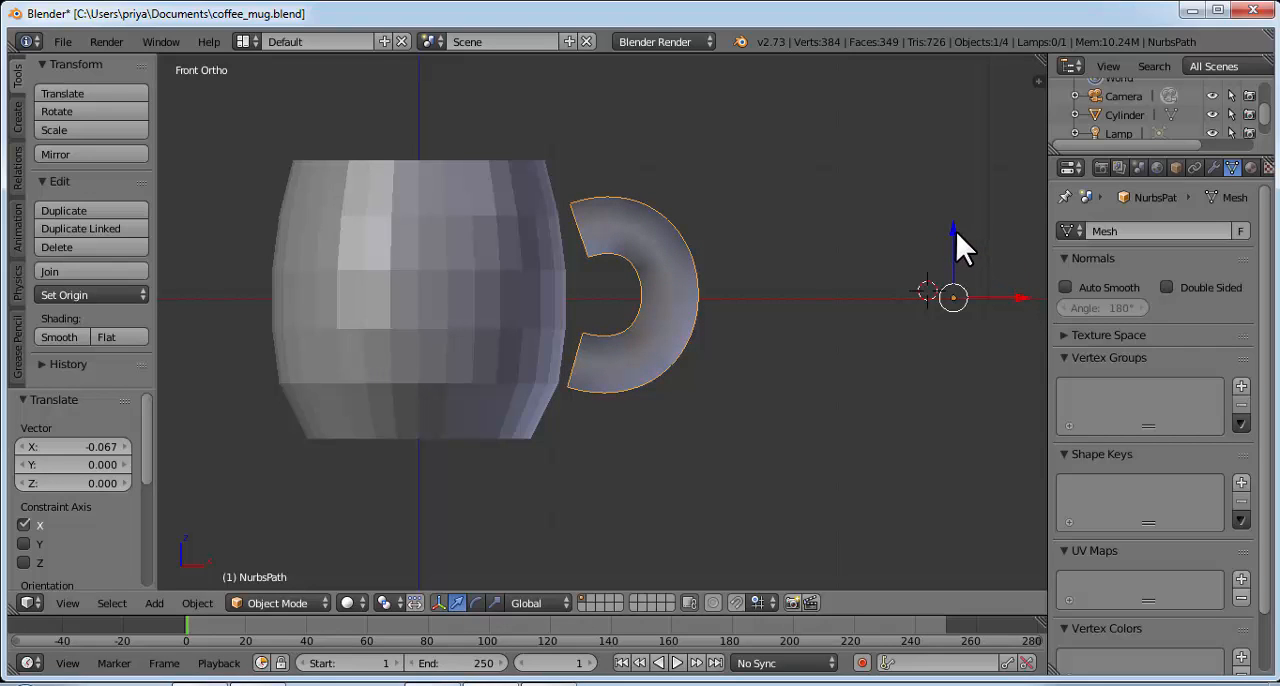
drag(955, 229, 954, 233)
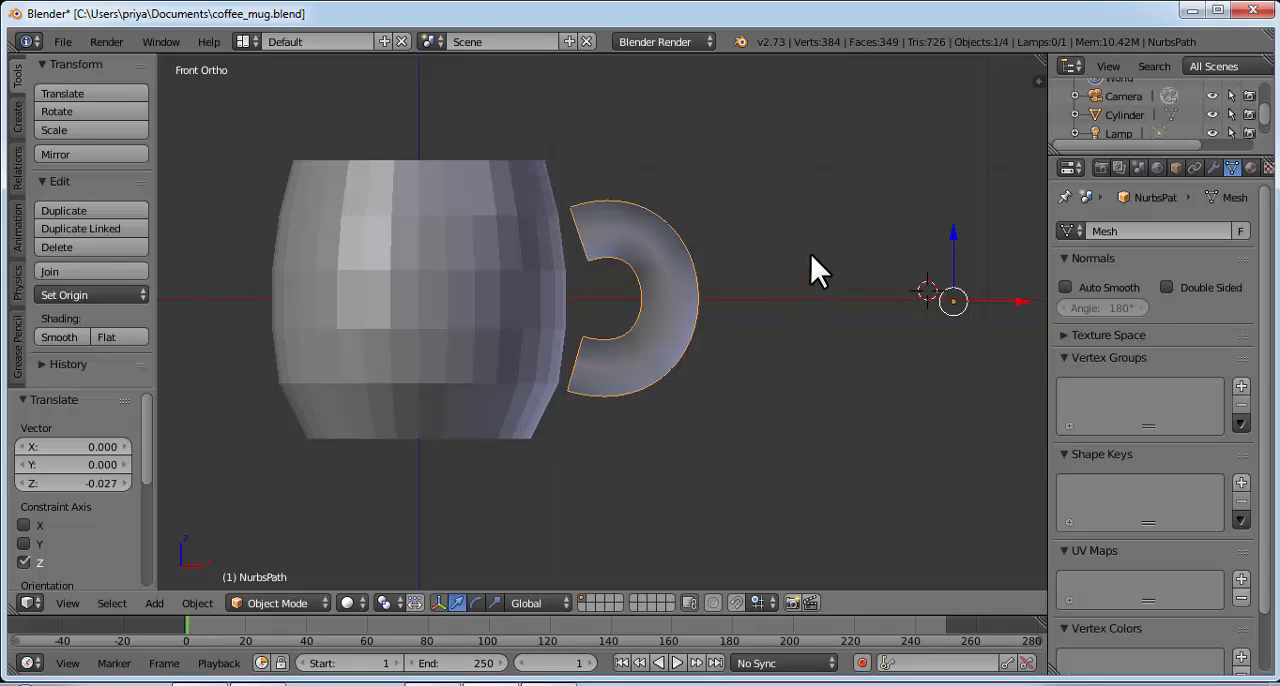
Step: Put the cup body into Edit Mode with face selection enabled
middle_drag(810, 253, 668, 336)
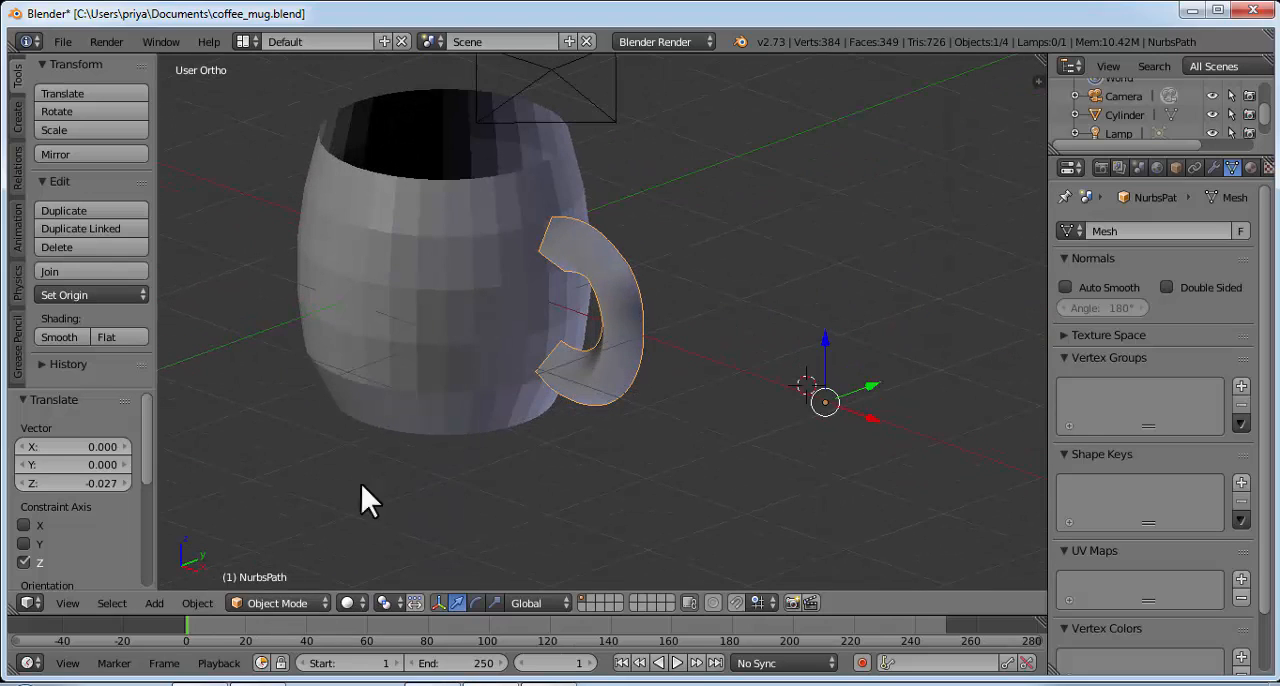
right_click(425, 313)
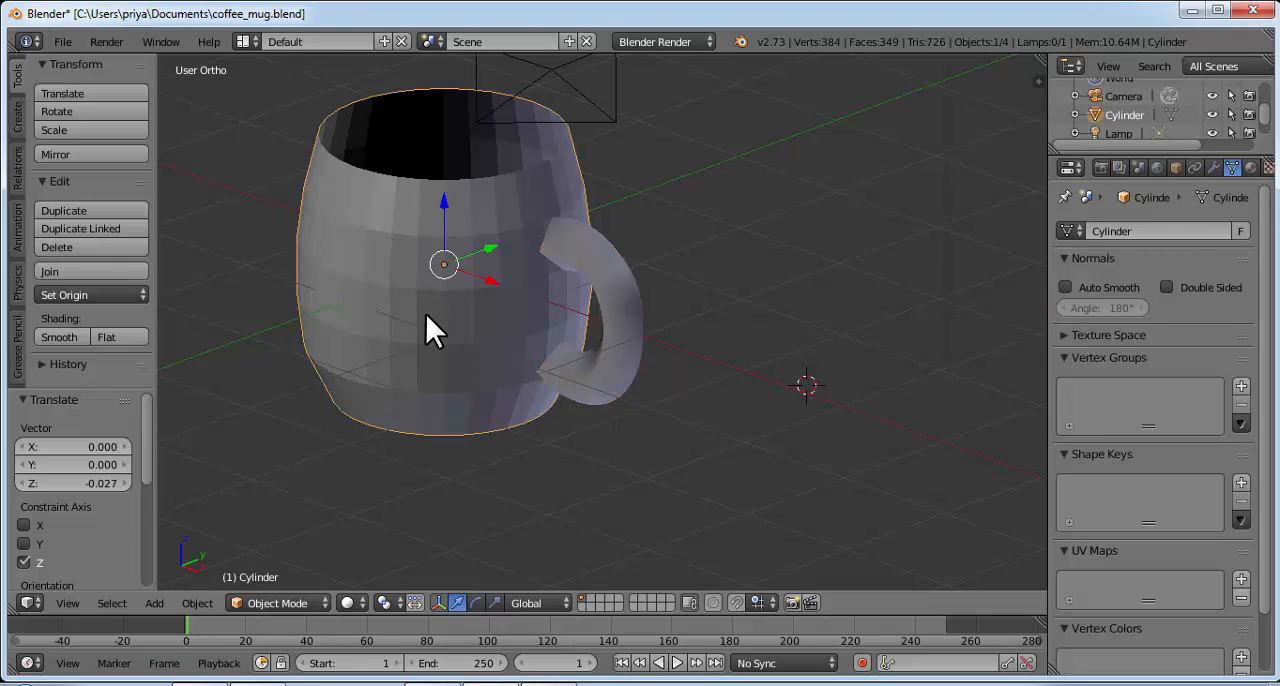
click(300, 603)
click(316, 552)
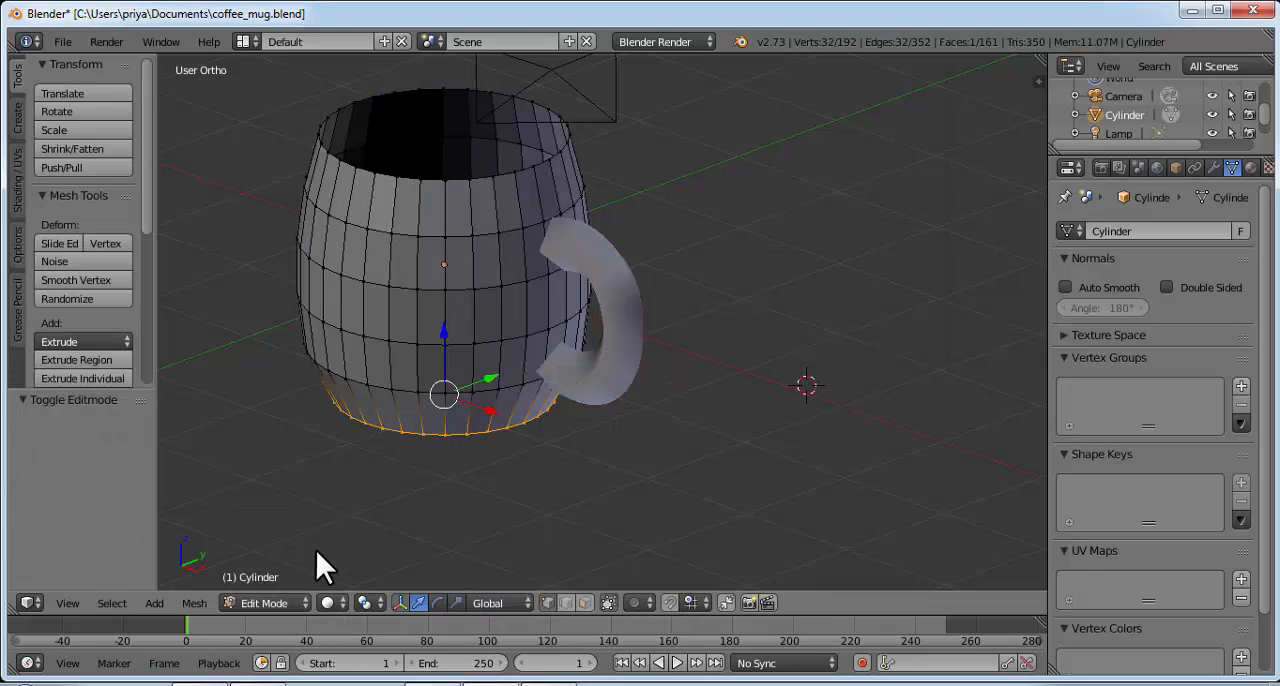
click(585, 603)
Step: Delete only the faces of the cup wall behind the handle's ends, two at the upper end and two at the lower end
scroll(628, 432, up, 1)
scroll(628, 432, up, 1)
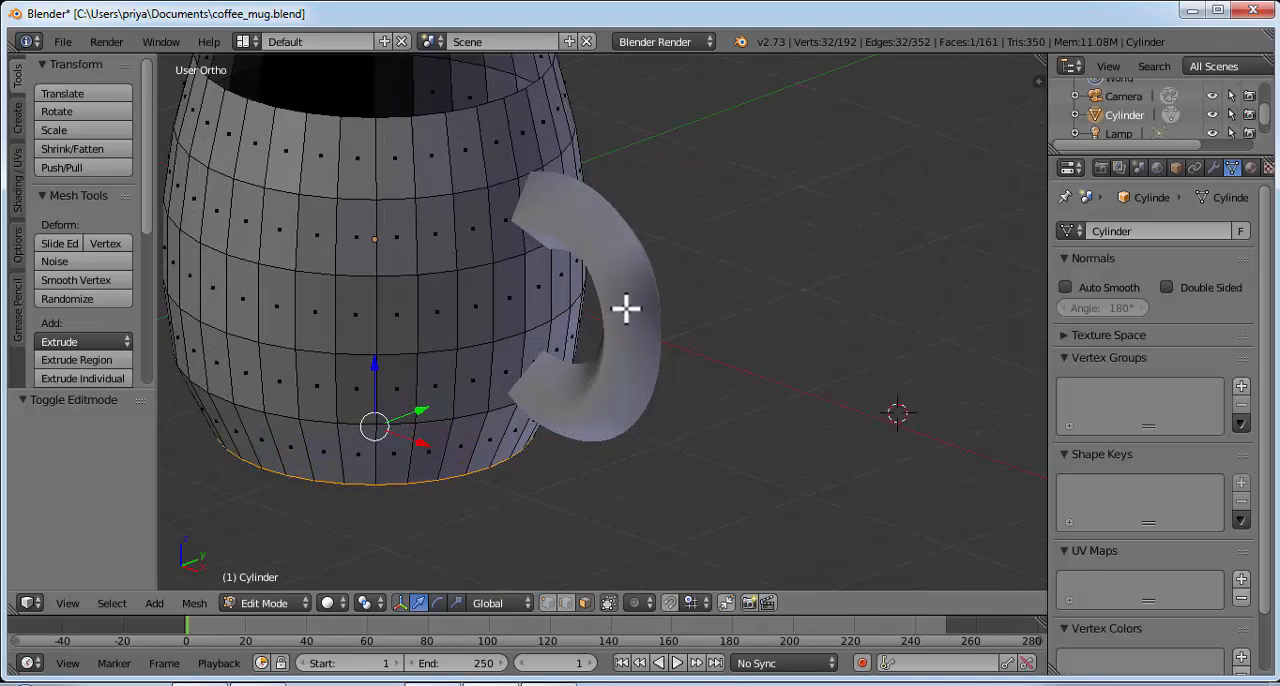
middle_drag(655, 448, 540, 247)
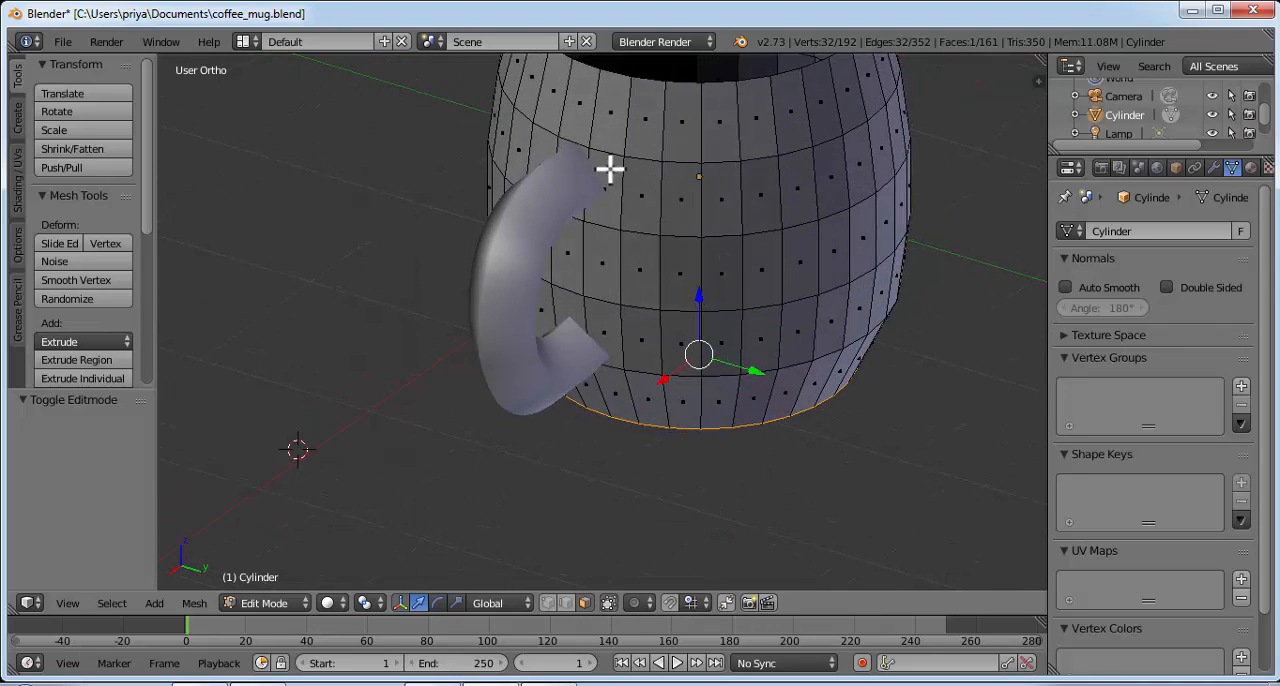
middle_drag(574, 183, 606, 160)
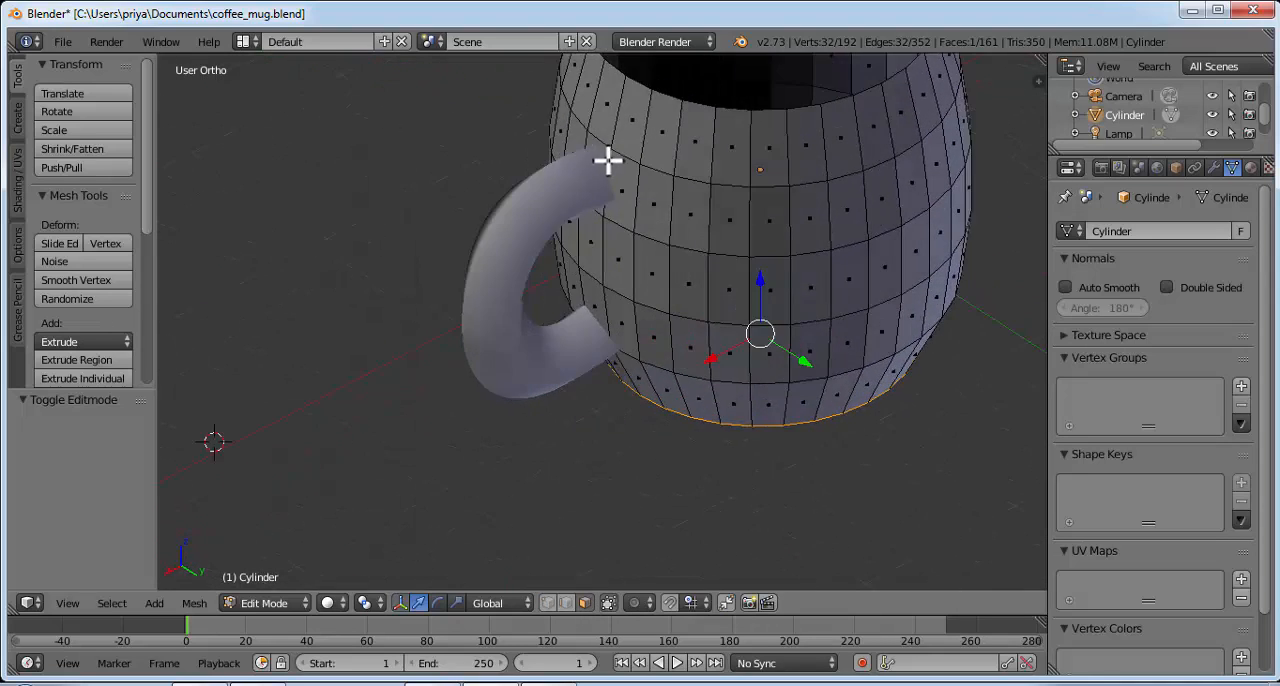
middle_drag(663, 297, 603, 377)
scroll(598, 353, up, 3)
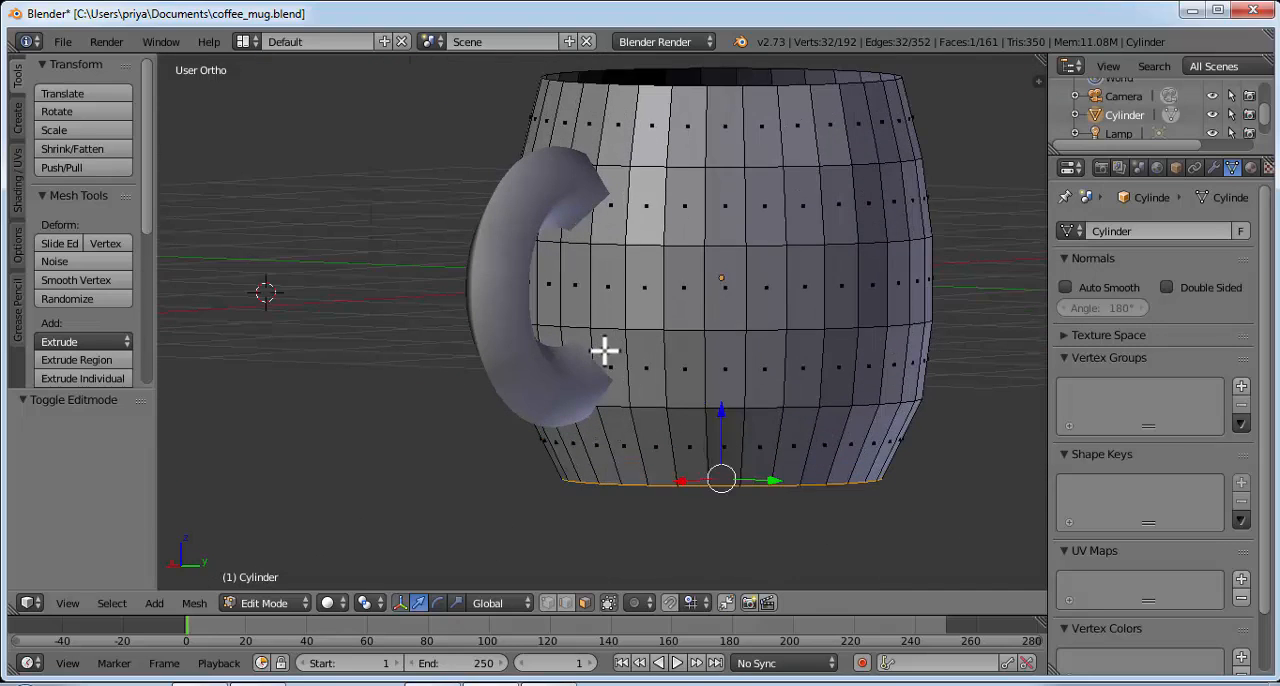
mouse_move(626, 171)
middle_down()
mouse_move(654, 215)
mouse_move(629, 171)
middle_up()
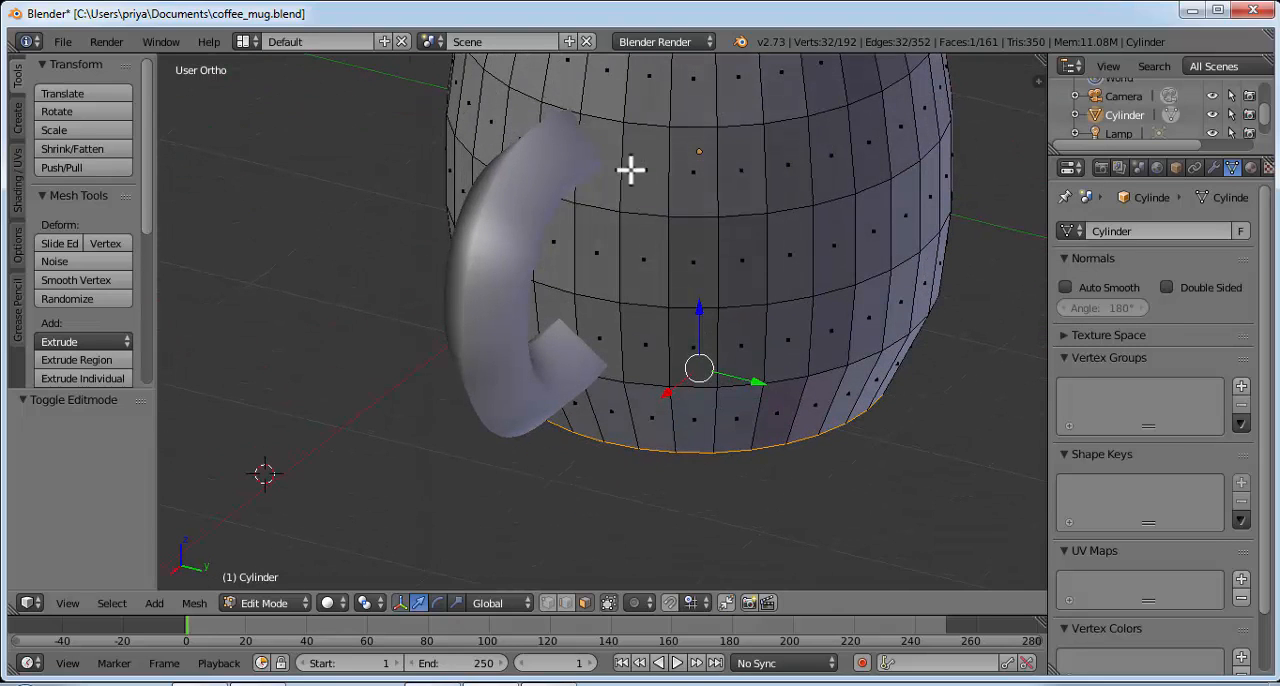
right_click(609, 145)
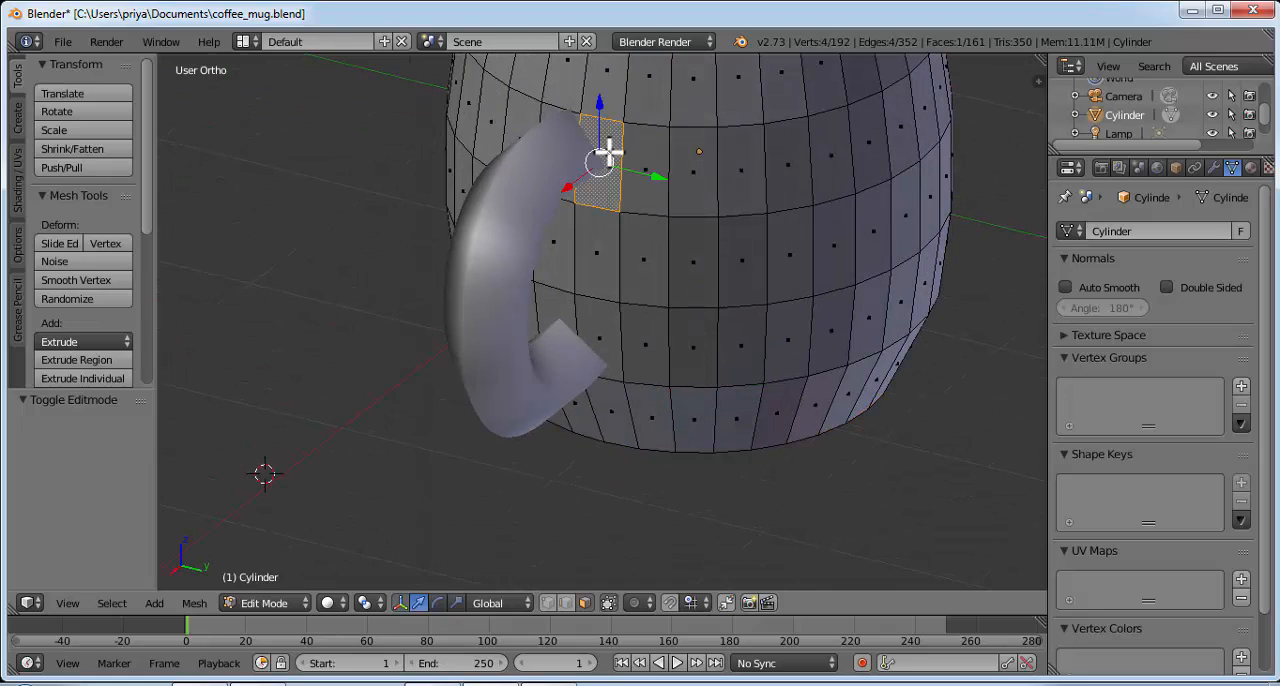
shift+right_click(545, 114)
shift+right_click(601, 327)
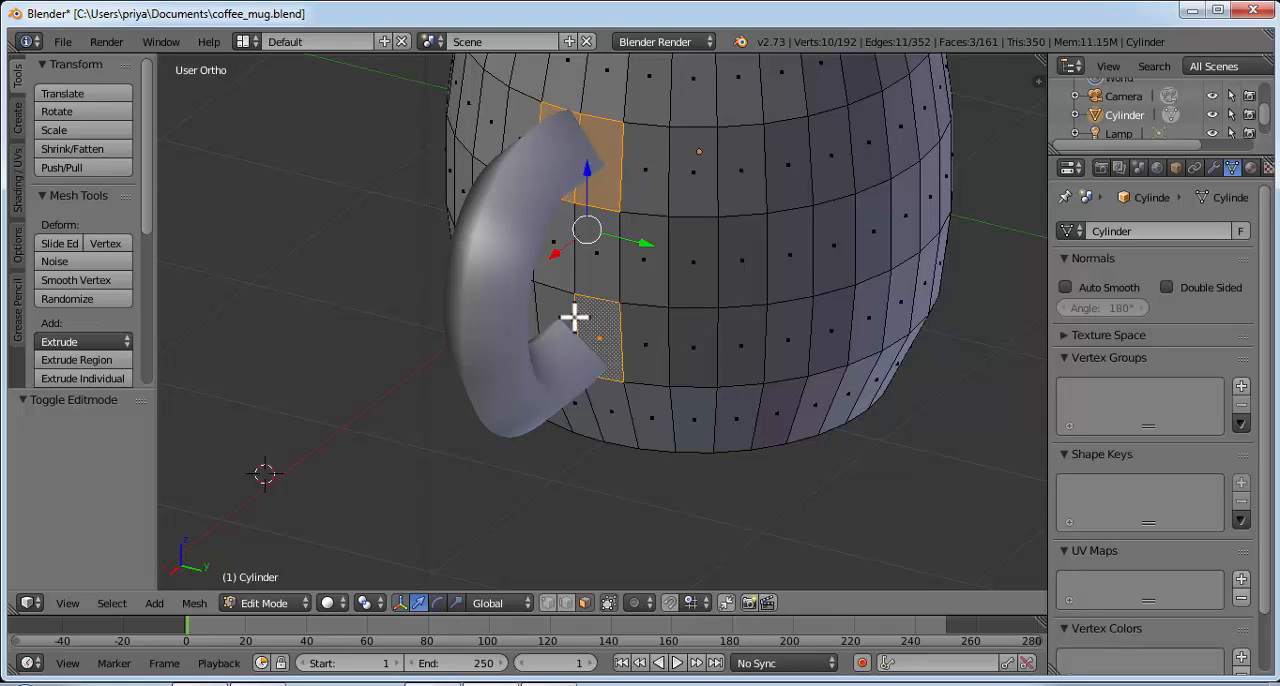
shift+right_click(570, 318)
middle_drag(716, 252, 697, 223)
key(x)
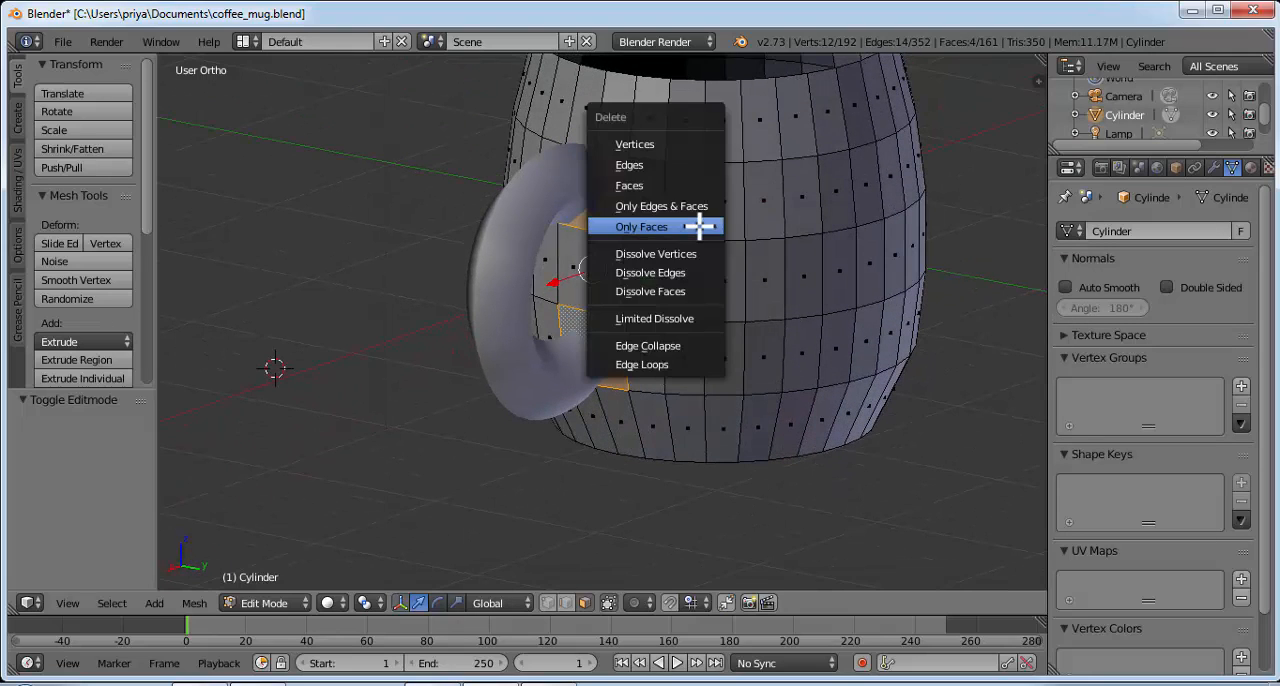
click(667, 227)
middle_drag(667, 227, 626, 231)
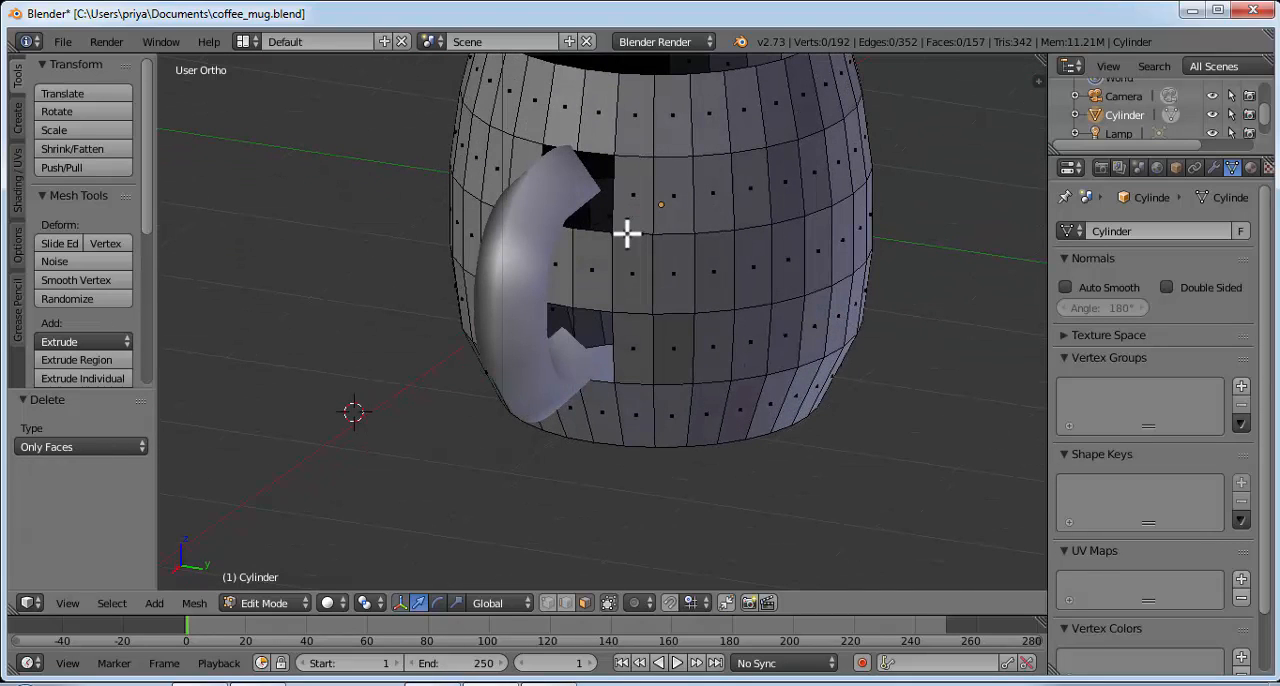
Step: Return to Object Mode and join the handle to the cup body as a single object, with the cup as the active object
middle_drag(514, 321, 334, 586)
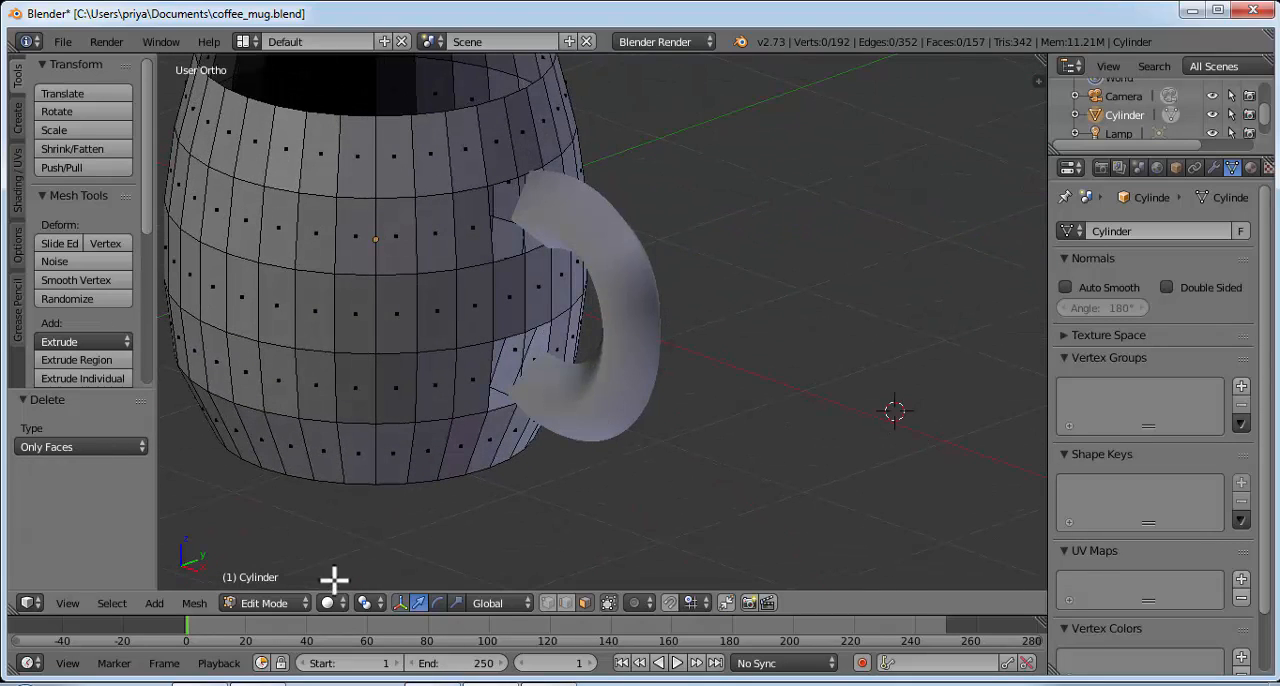
click(289, 603)
click(295, 575)
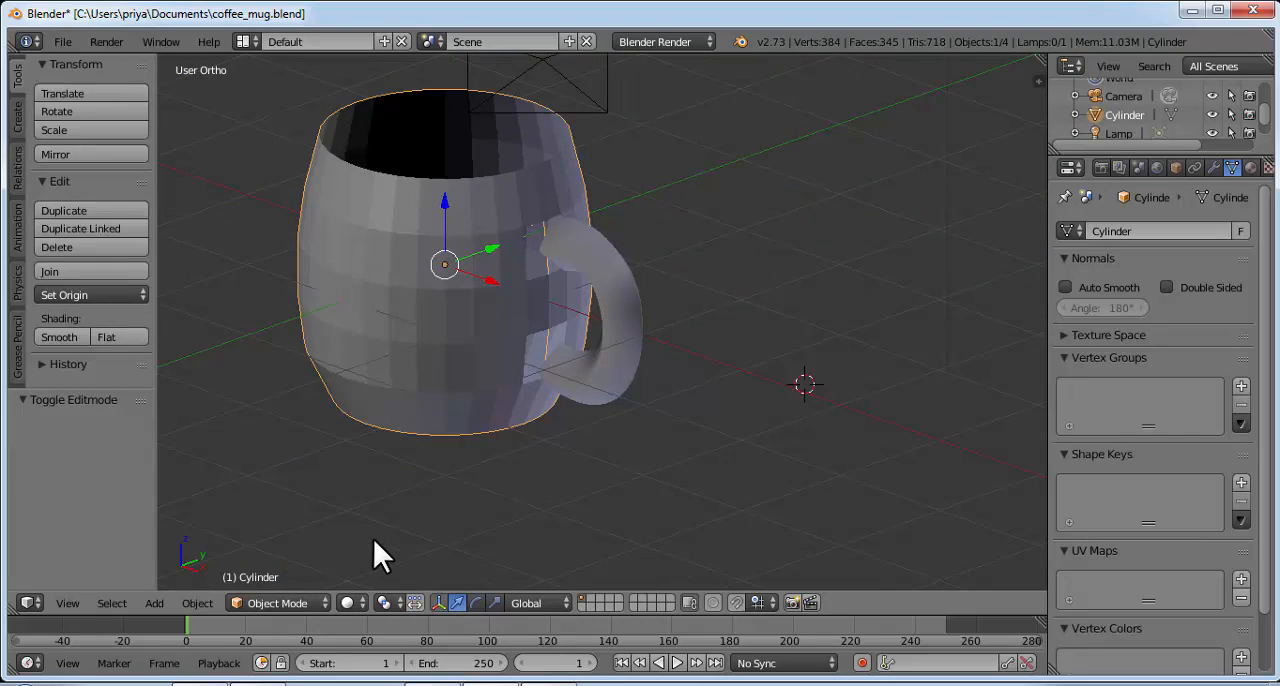
middle_drag(438, 439, 577, 415)
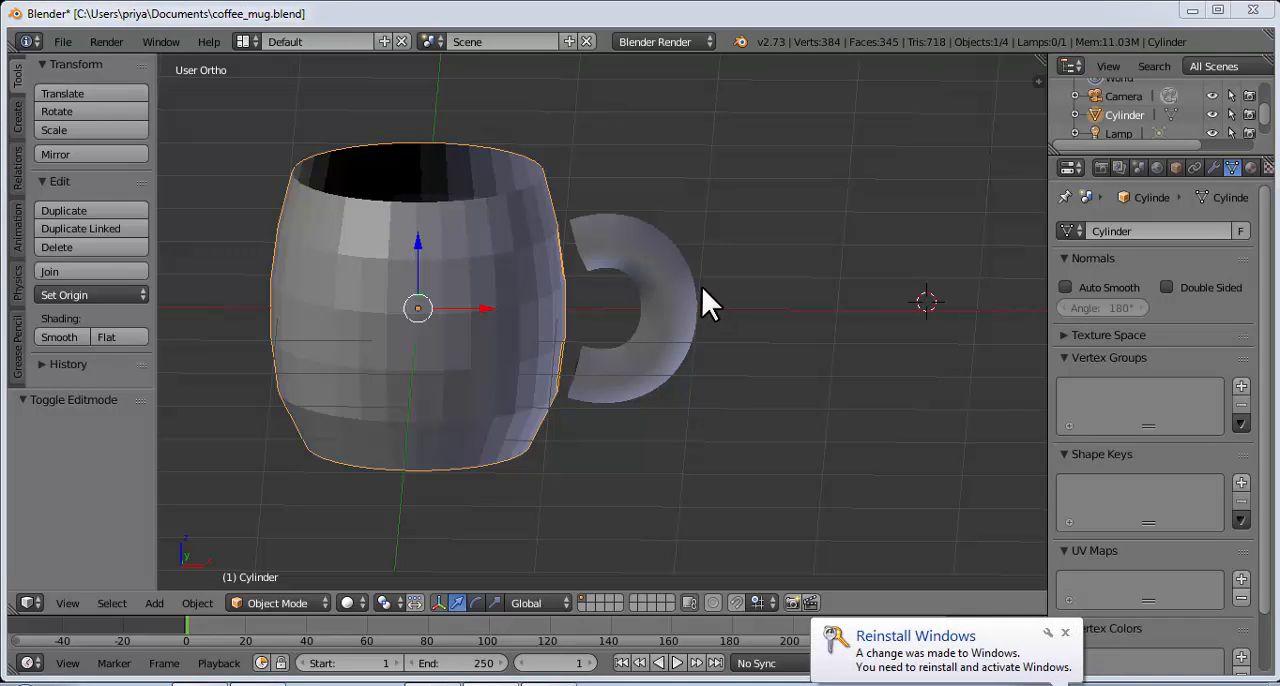
right_click(654, 290)
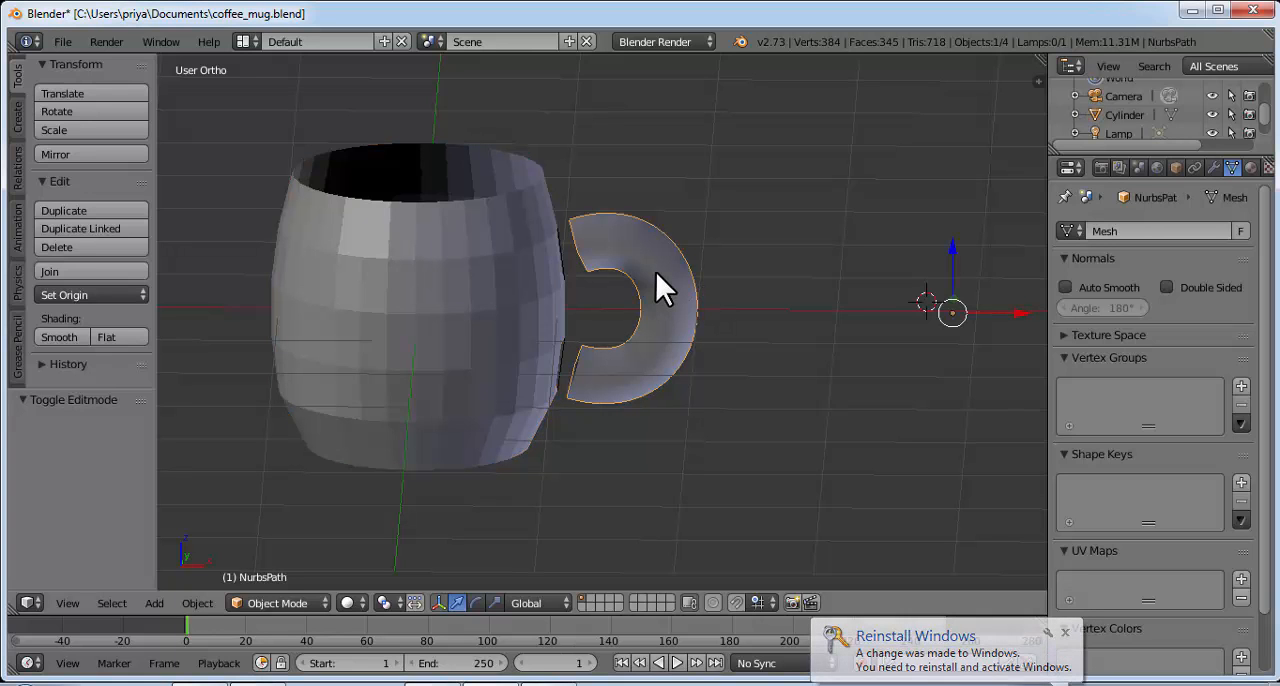
shift+right_click(505, 289)
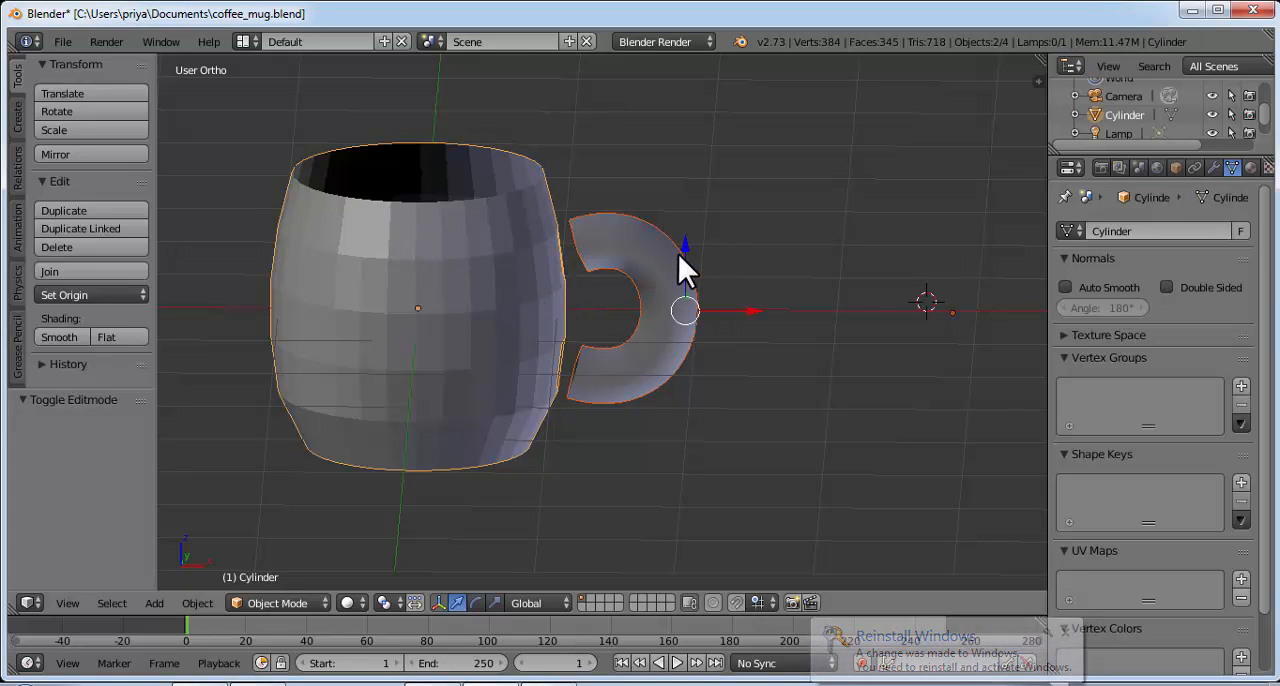
middle_drag(678, 253, 732, 227)
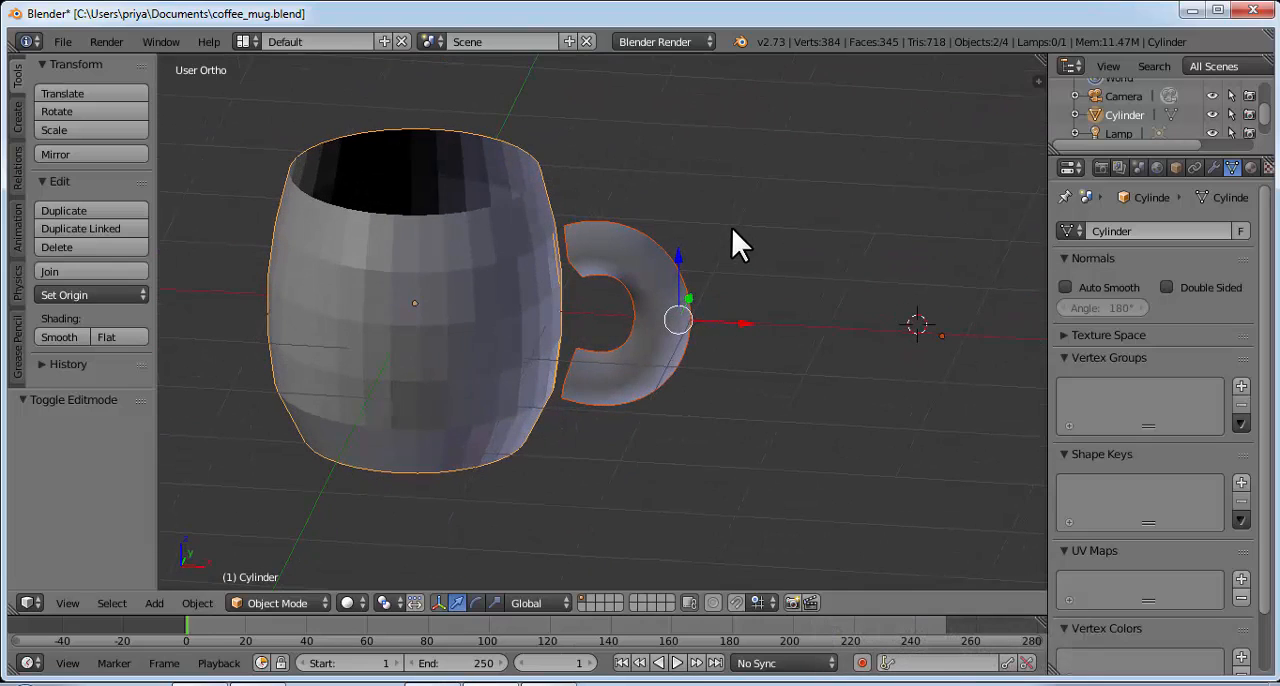
key(ctrl+j)
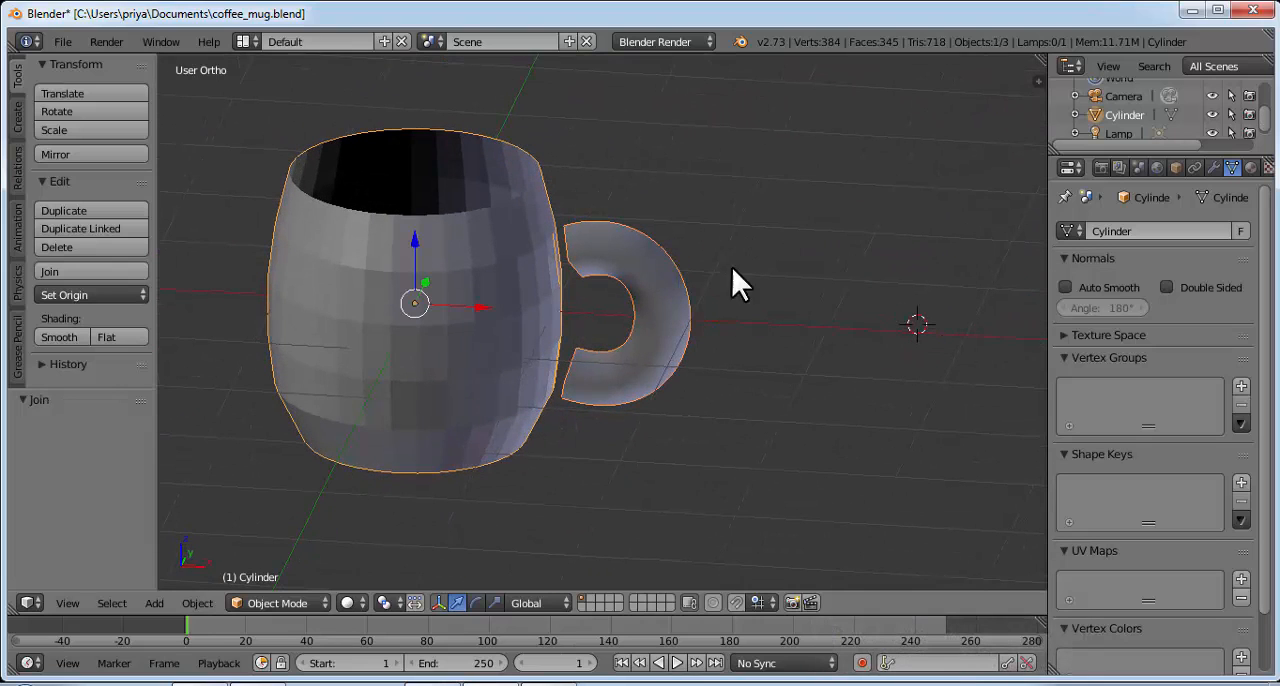
Step: Move the joined mug by about 0.011 along X
middle_drag(609, 267, 636, 196)
middle_drag(679, 261, 665, 276)
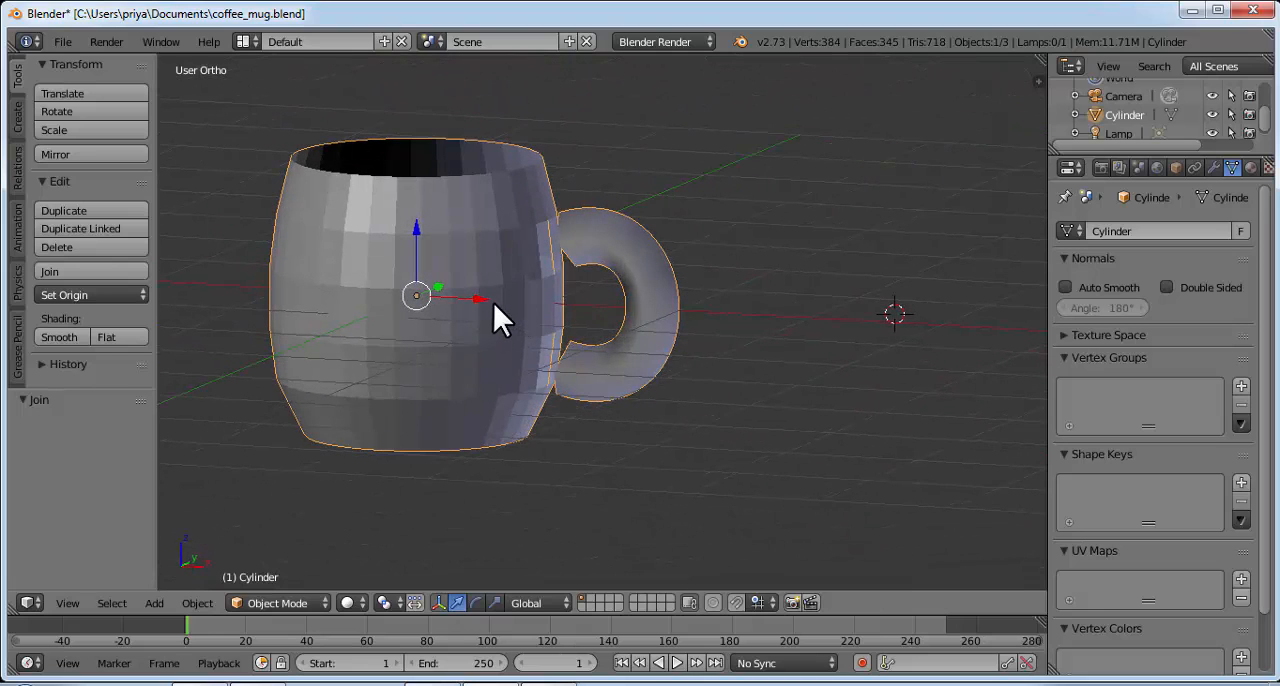
mouse_move(484, 299)
mouse_down()
mouse_move(575, 296)
mouse_move(485, 293)
mouse_up()
middle_drag(629, 247, 549, 389)
Step: Put the joined mug into Edit Mode with edge selection enabled
click(283, 600)
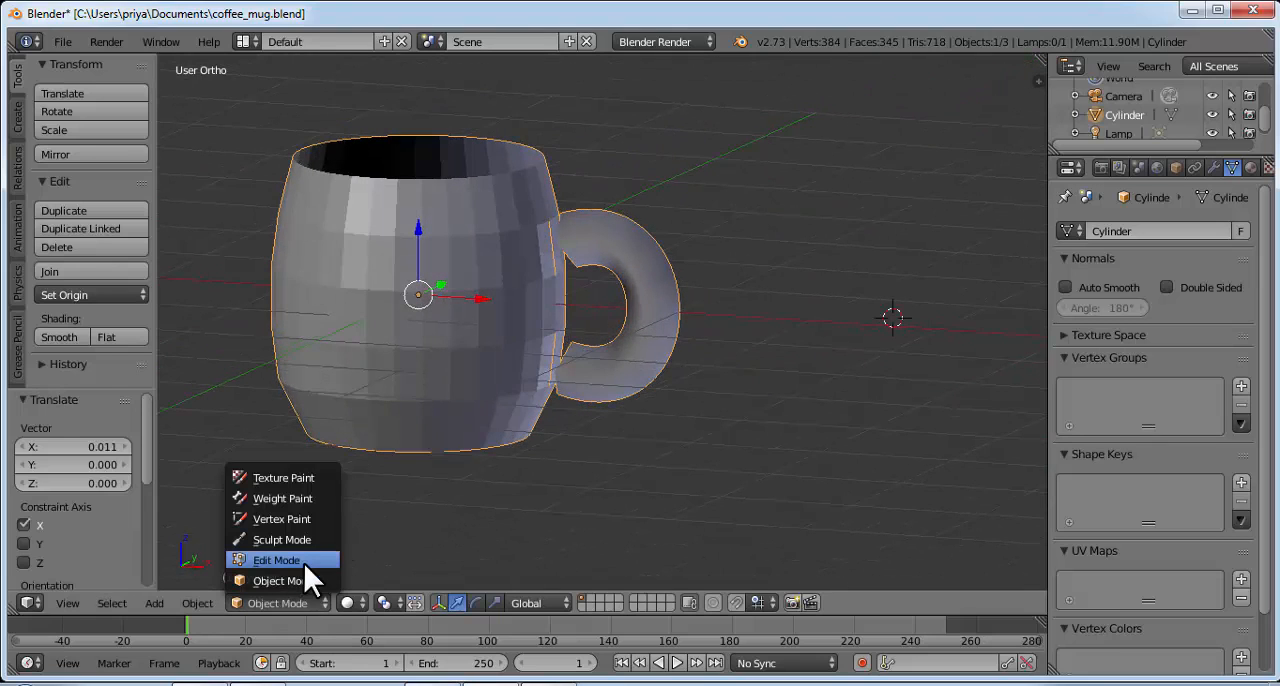
click(316, 557)
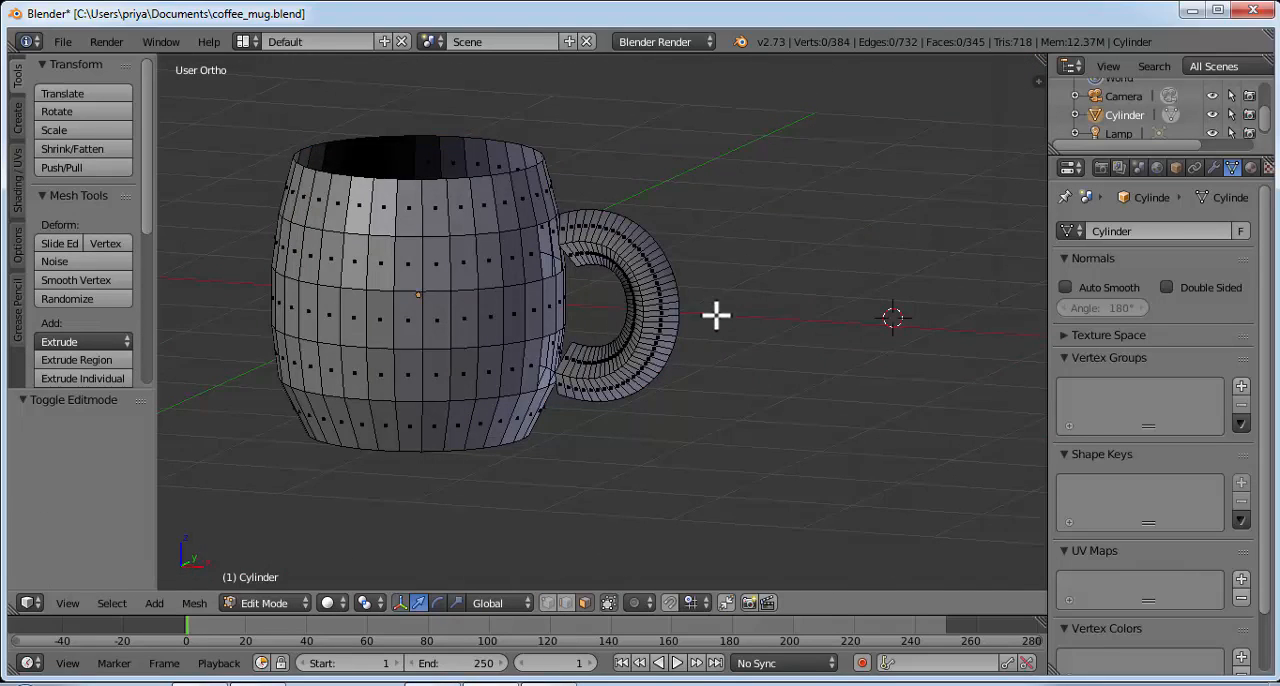
middle_drag(714, 314, 642, 403)
click(563, 602)
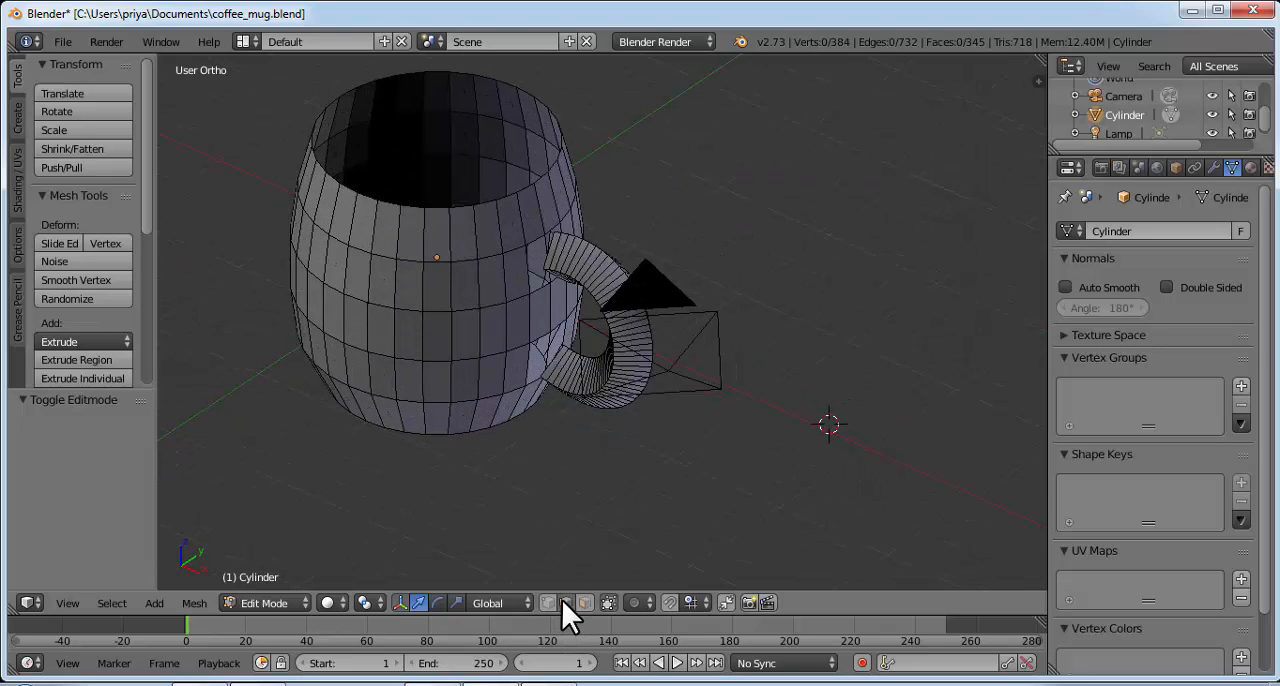
Step: Create a face between the outer edge of the handle's upper end and the upper wall opening on the negative Y side
scroll(557, 509, up, 4)
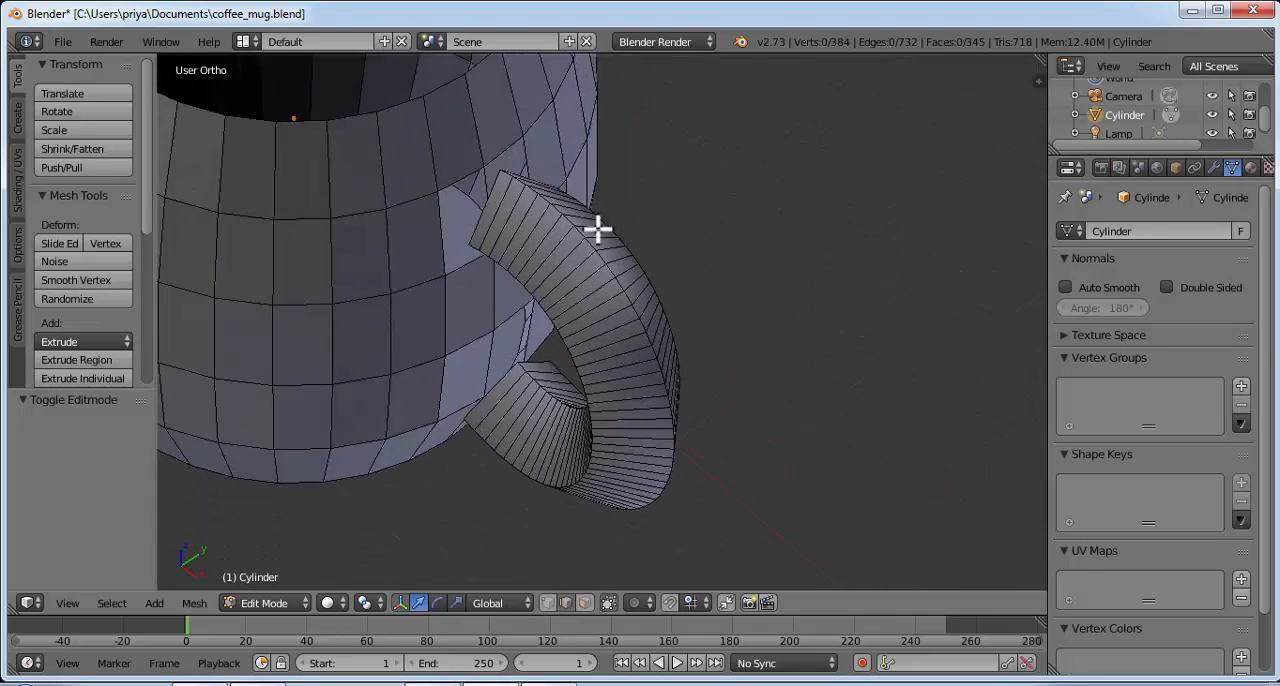
middle_drag(597, 229, 629, 160)
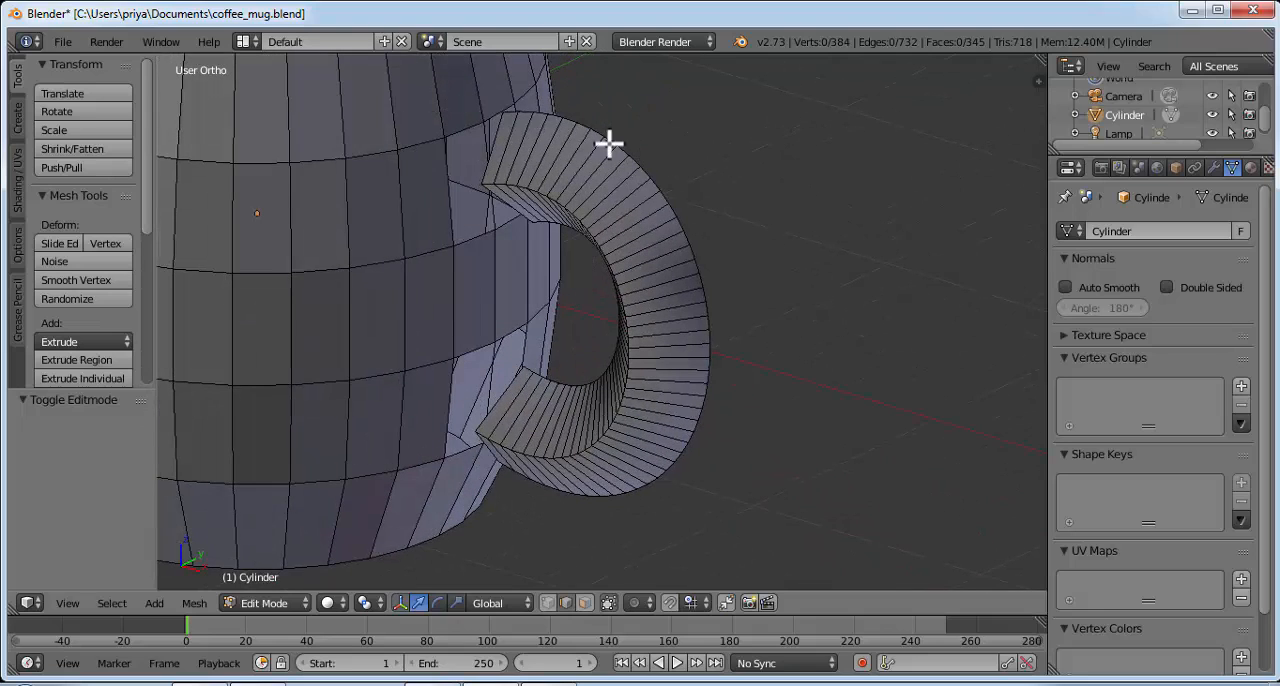
right_click(469, 129)
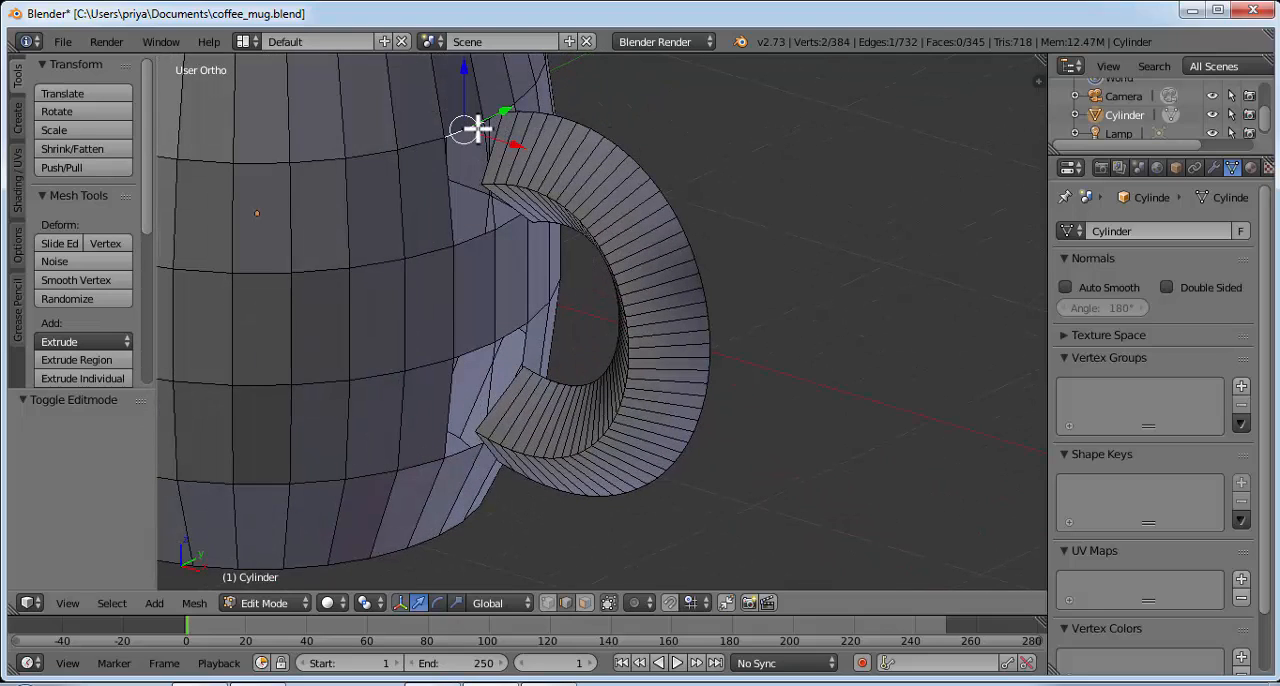
shift+right_click(447, 189)
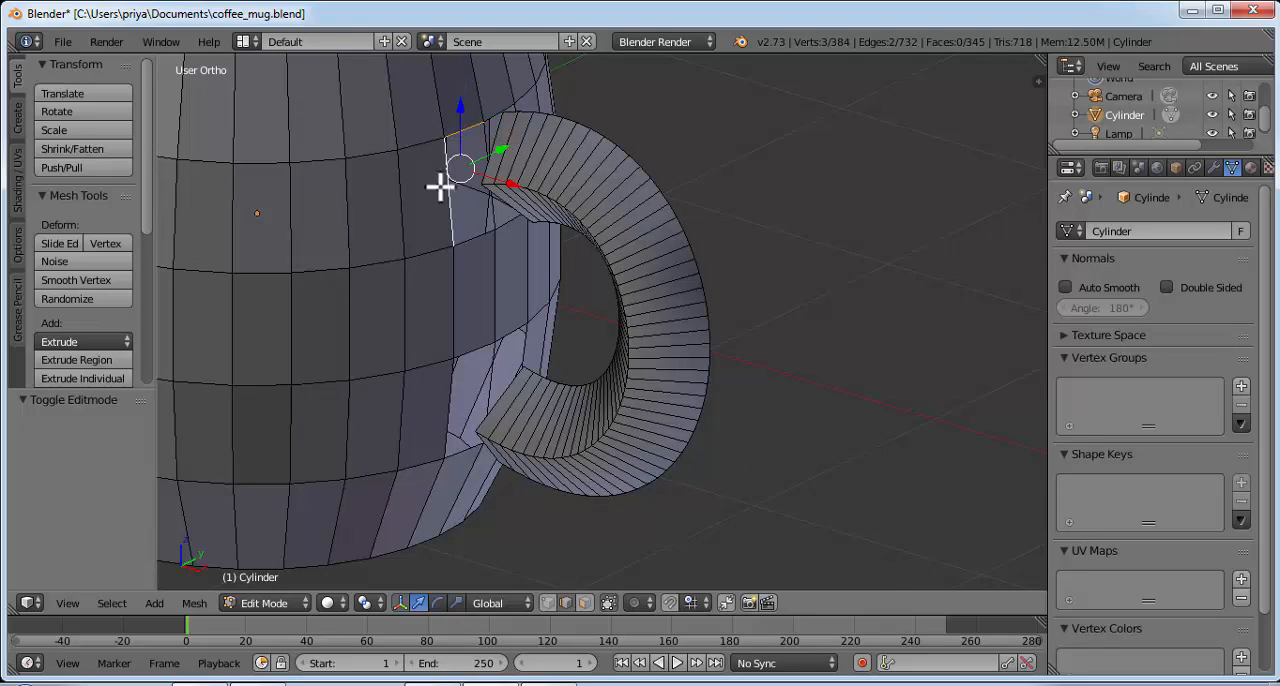
shift+right_click(497, 135)
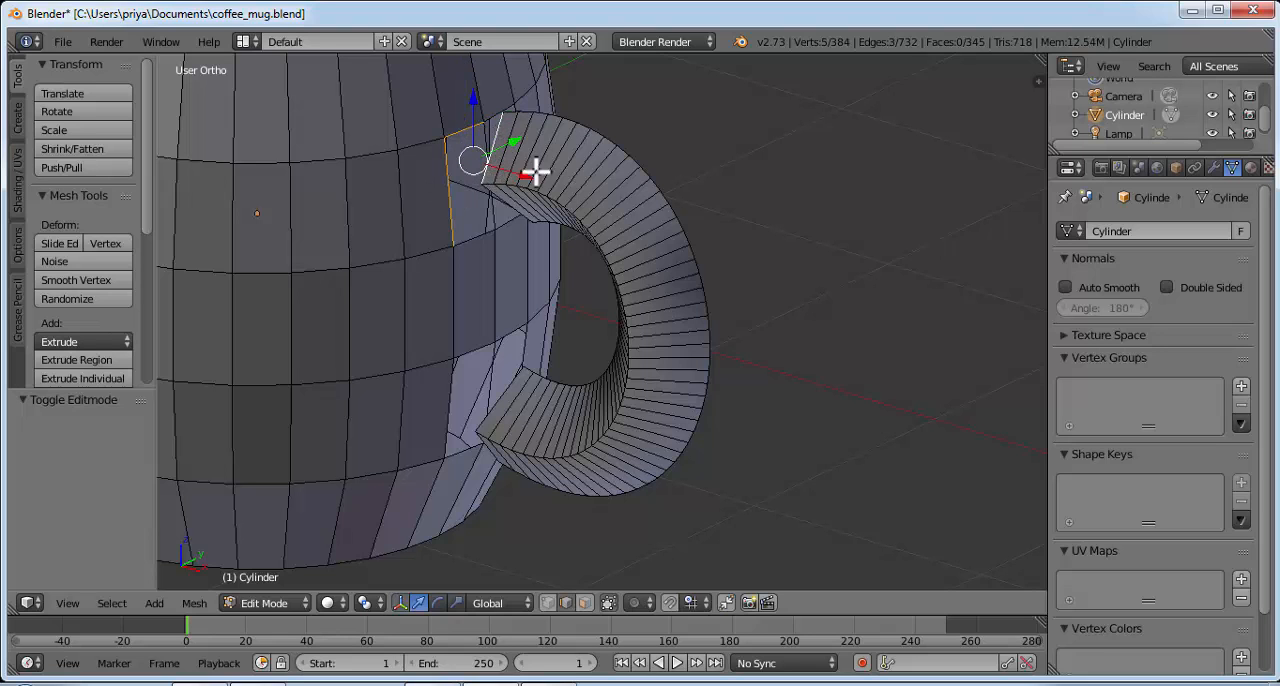
middle_drag(536, 173, 497, 137)
key(f)
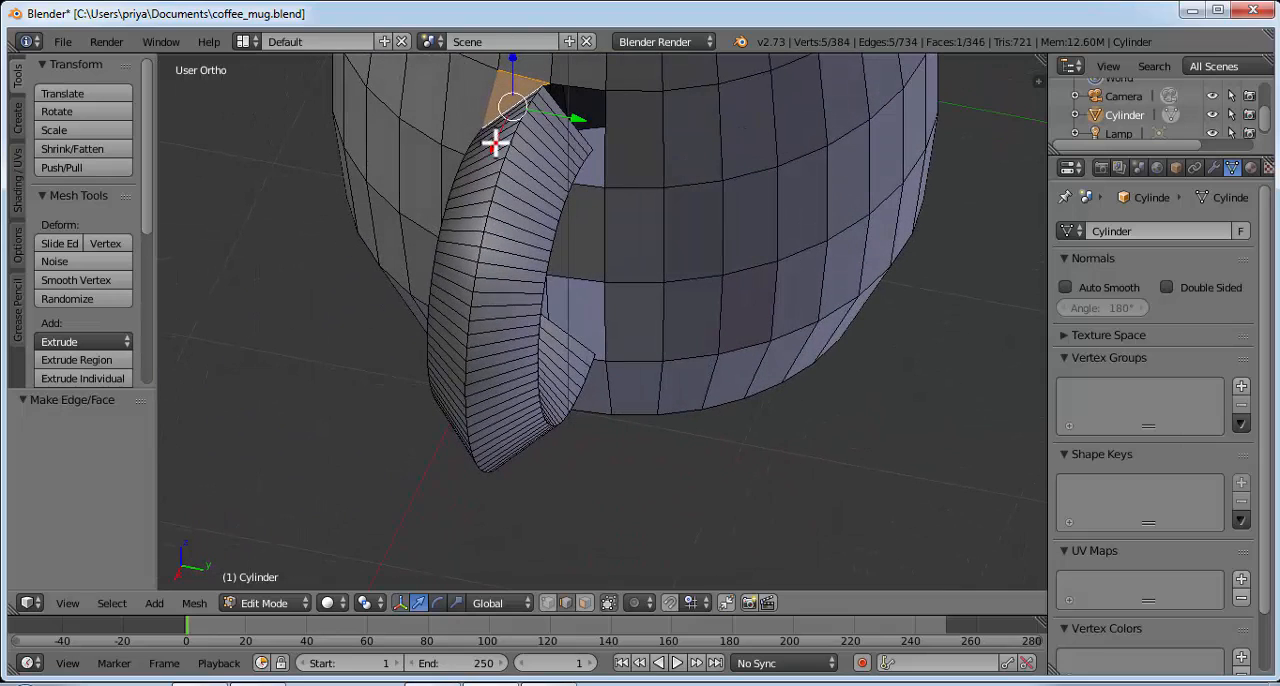
Step: Create the matching outer face between the handle's upper end and the wall opening on the positive Y side
right_click(584, 90)
shift+right_click(606, 134)
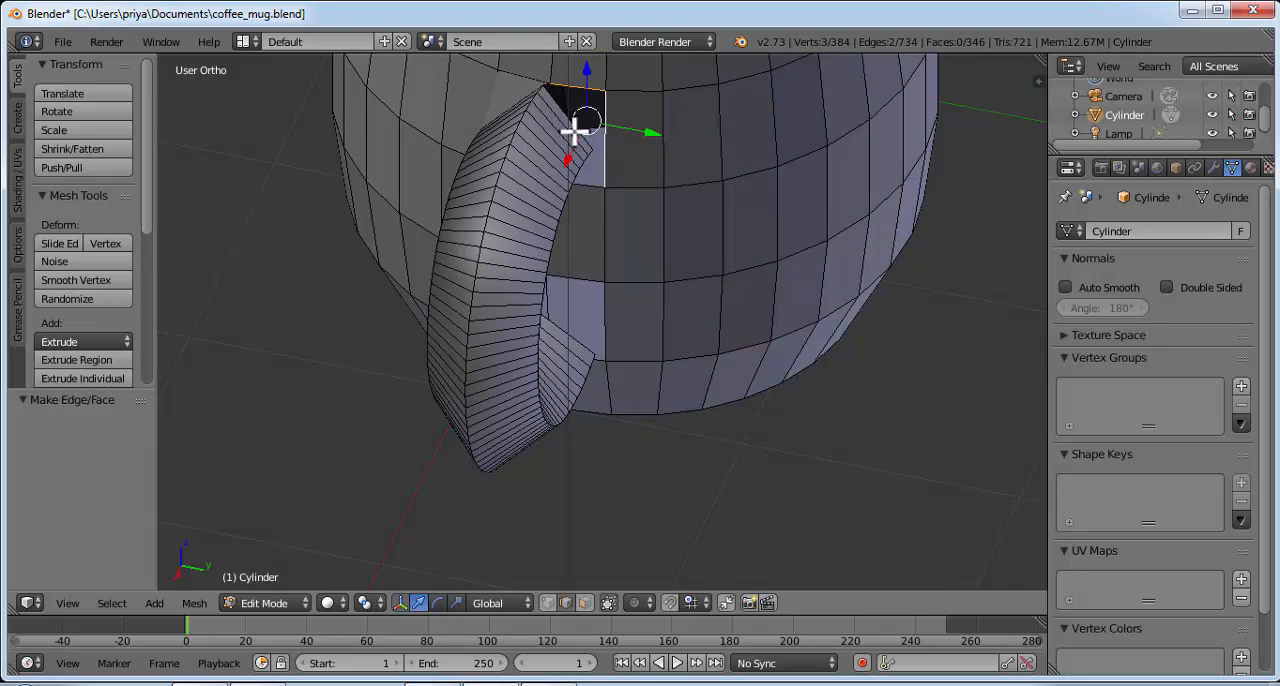
shift+right_click(570, 120)
key(f)
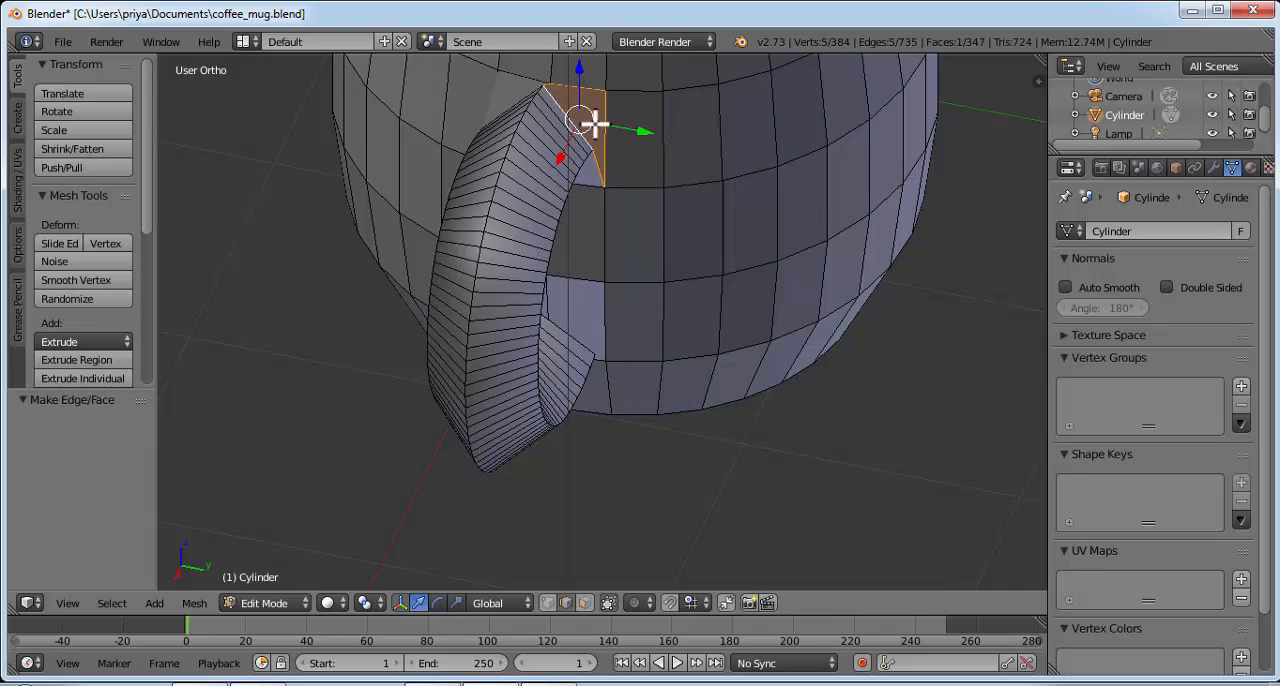
Step: Bridge the underside edge of the handle's upper end to the bottom of the wall opening with a face on the positive Y side
middle_drag(665, 229, 594, 157)
right_click(594, 206)
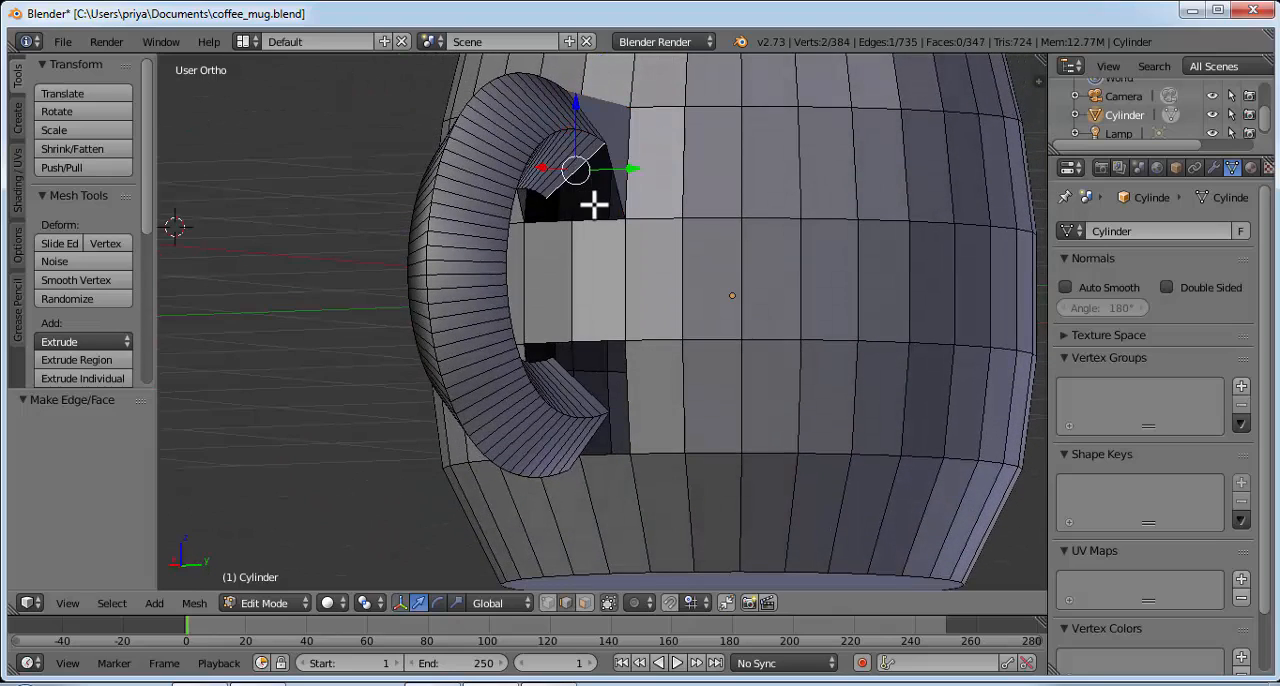
shift+right_click(631, 198)
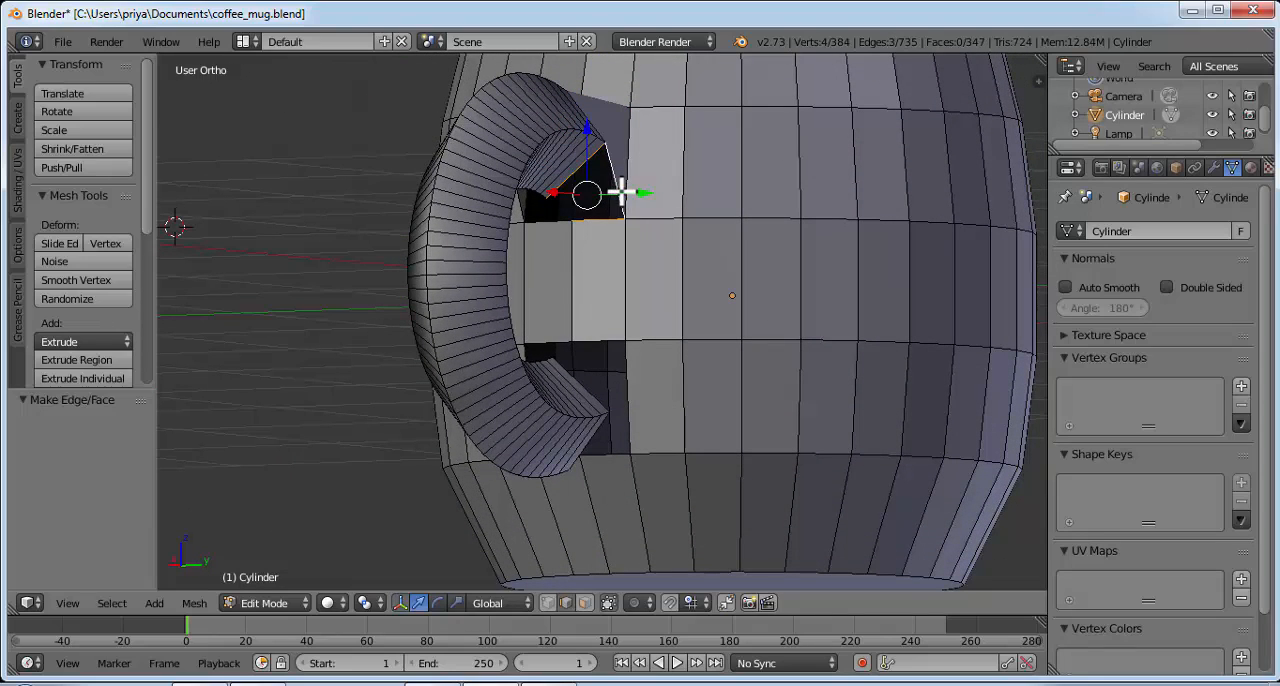
key(f)
Step: Close the rest of the upper opening with an underside face on the negative Y side of the handle's upper end
middle_drag(563, 209, 456, 175)
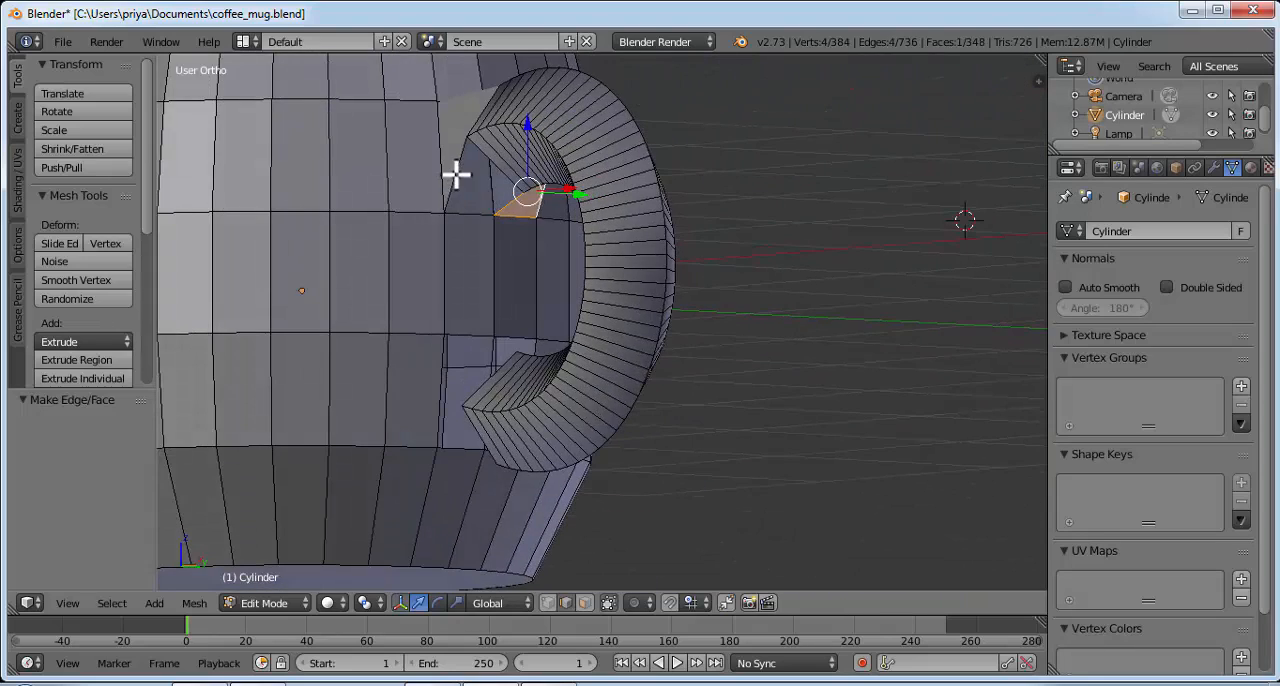
right_click(456, 175)
shift+right_click(475, 213)
shift+right_click(505, 171)
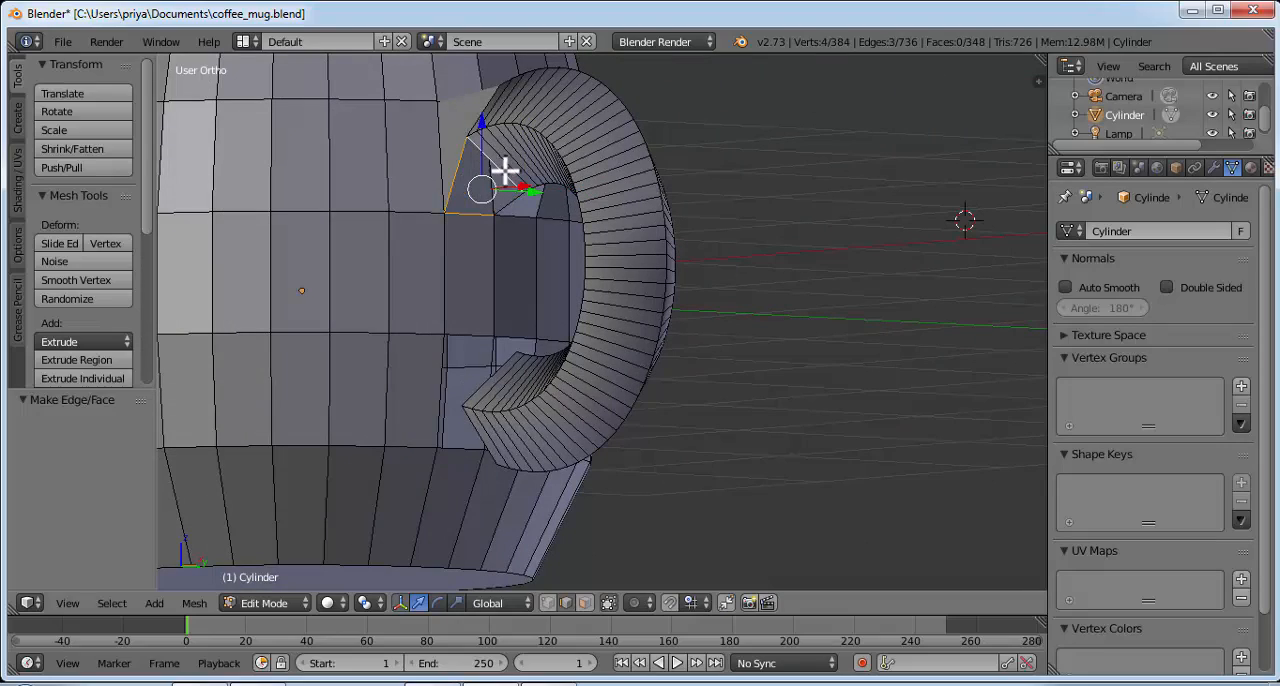
key(f)
Step: Create an outer face between the handle's lower end and the lower wall opening on the positive Y side
middle_drag(623, 174, 603, 206)
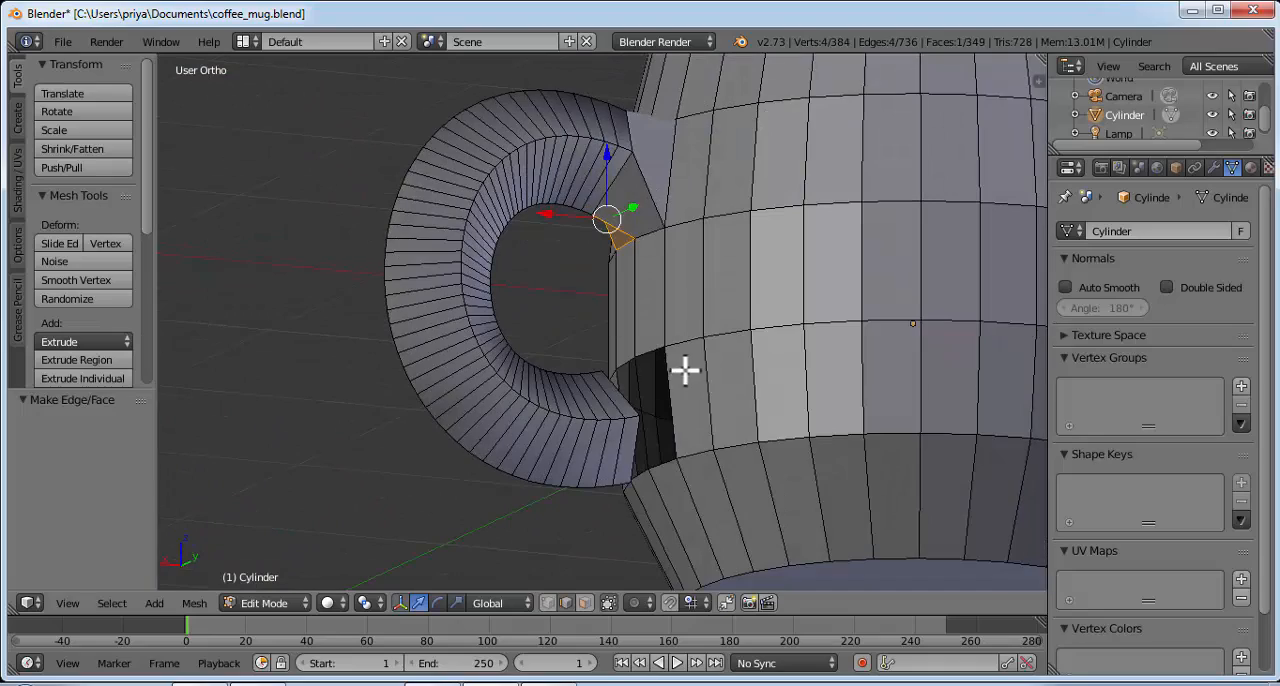
middle_drag(685, 370, 581, 252)
right_click(612, 438)
shift+right_click(646, 432)
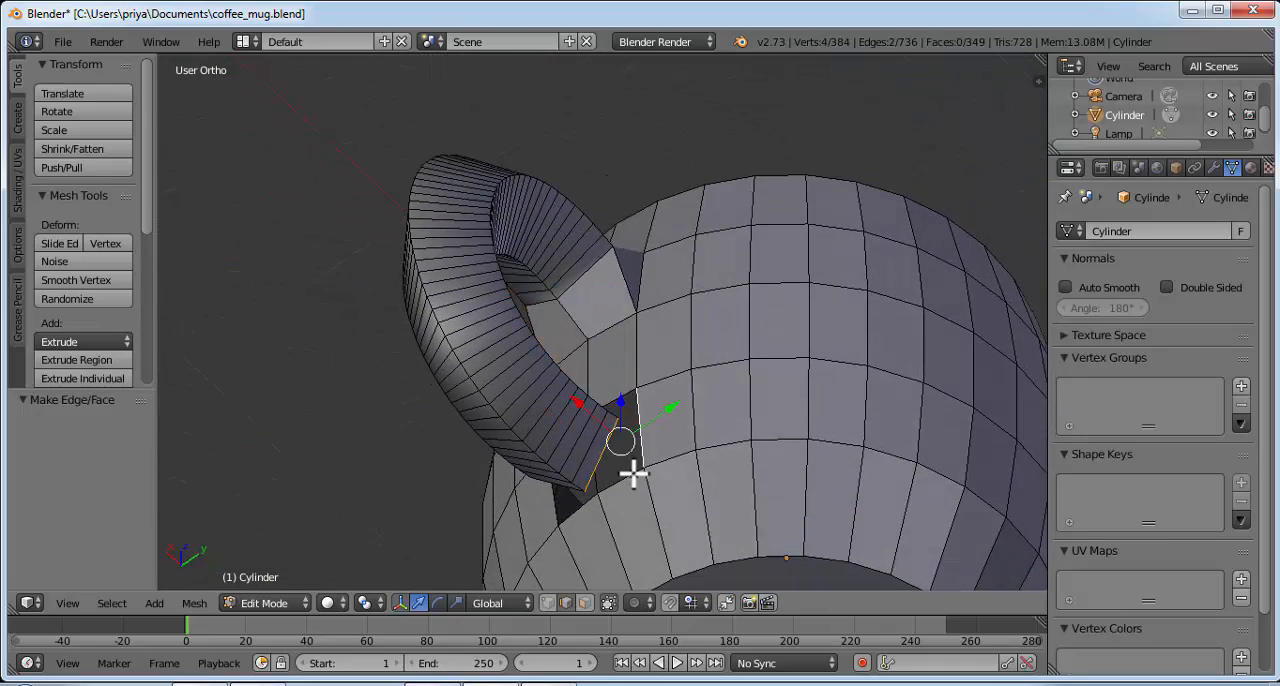
shift+right_click(630, 472)
key(f)
Step: Create the matching outer face between the handle's lower end and the wall opening on the negative Y side
middle_drag(523, 340, 503, 437)
right_click(468, 446)
shift+right_click(456, 446)
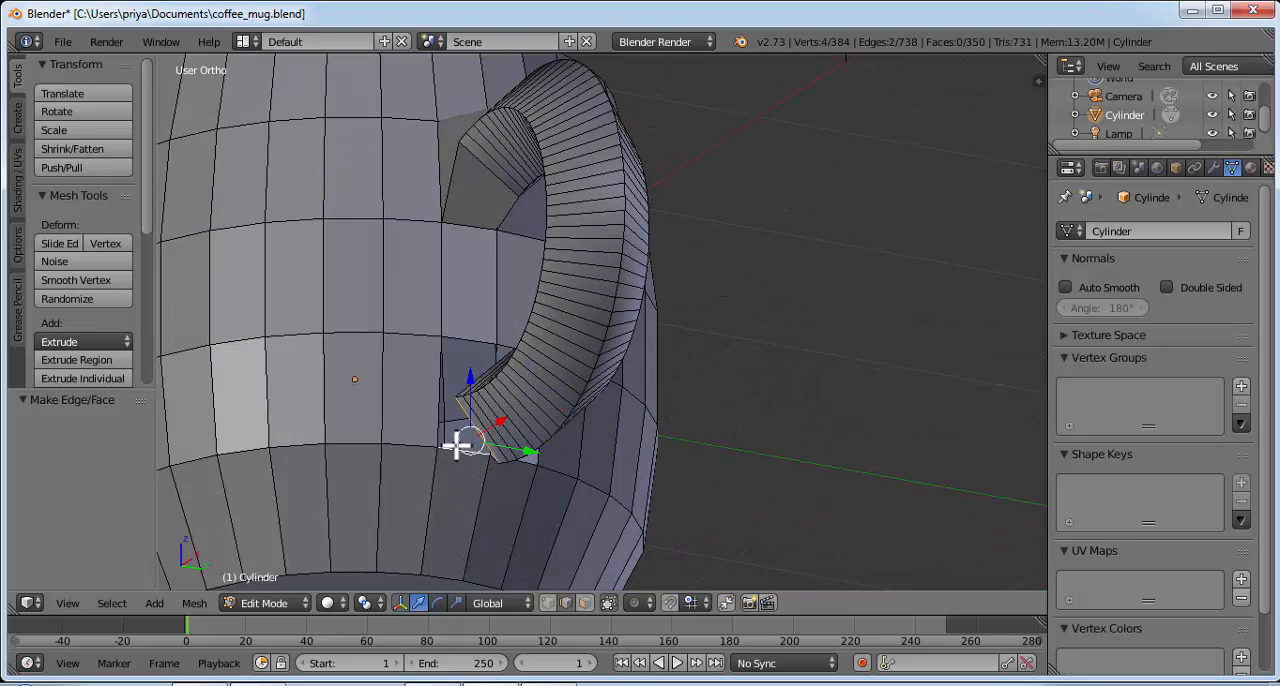
shift+right_click(443, 426)
key(f)
Step: Bridge the inner edge of the handle's lower end to the top of the lower opening with a face on the negative Y side
middle_drag(503, 356, 474, 389)
right_click(486, 346)
shift+right_click(491, 340)
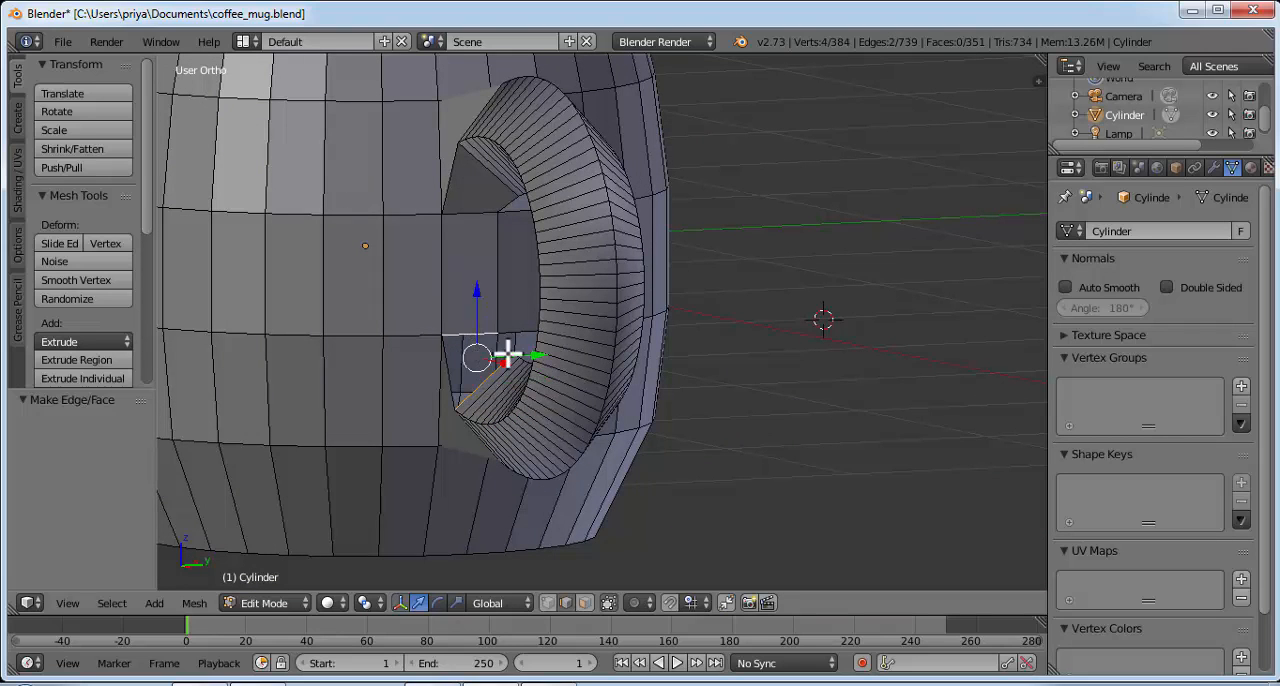
key(f)
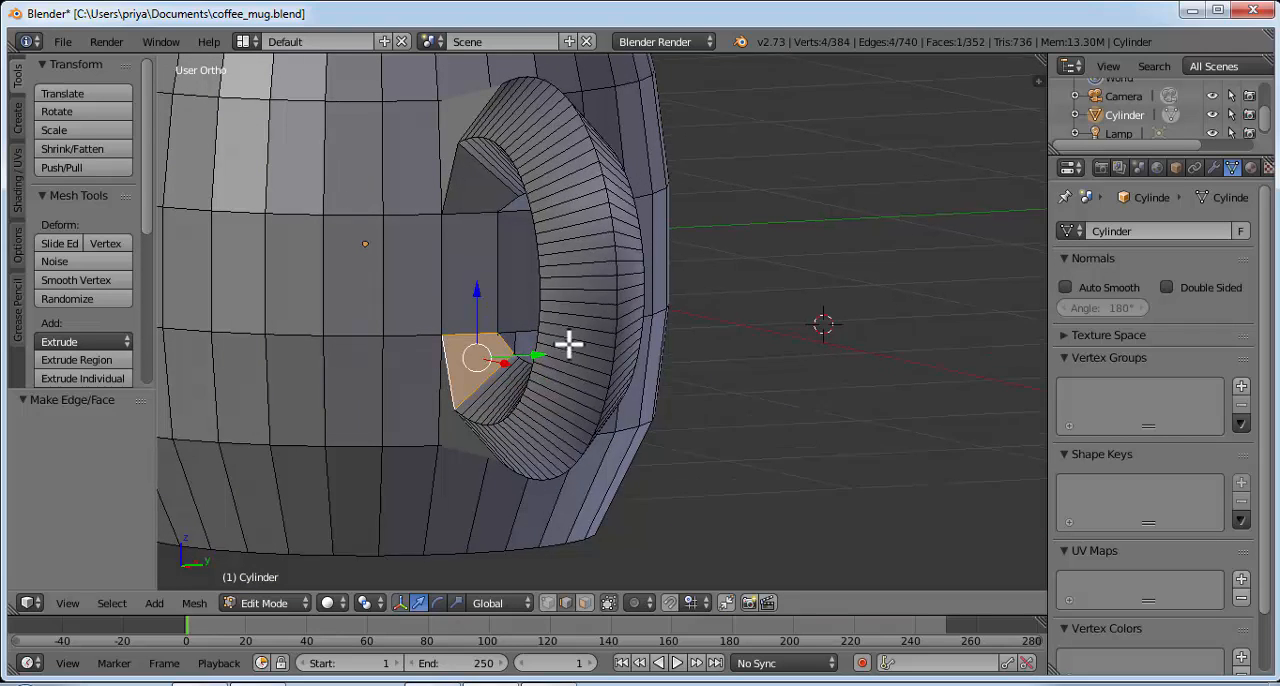
Step: Close the rest of the lower opening with an inner face on the positive Y side of the handle's lower end
middle_drag(569, 343, 466, 343)
right_click(584, 324)
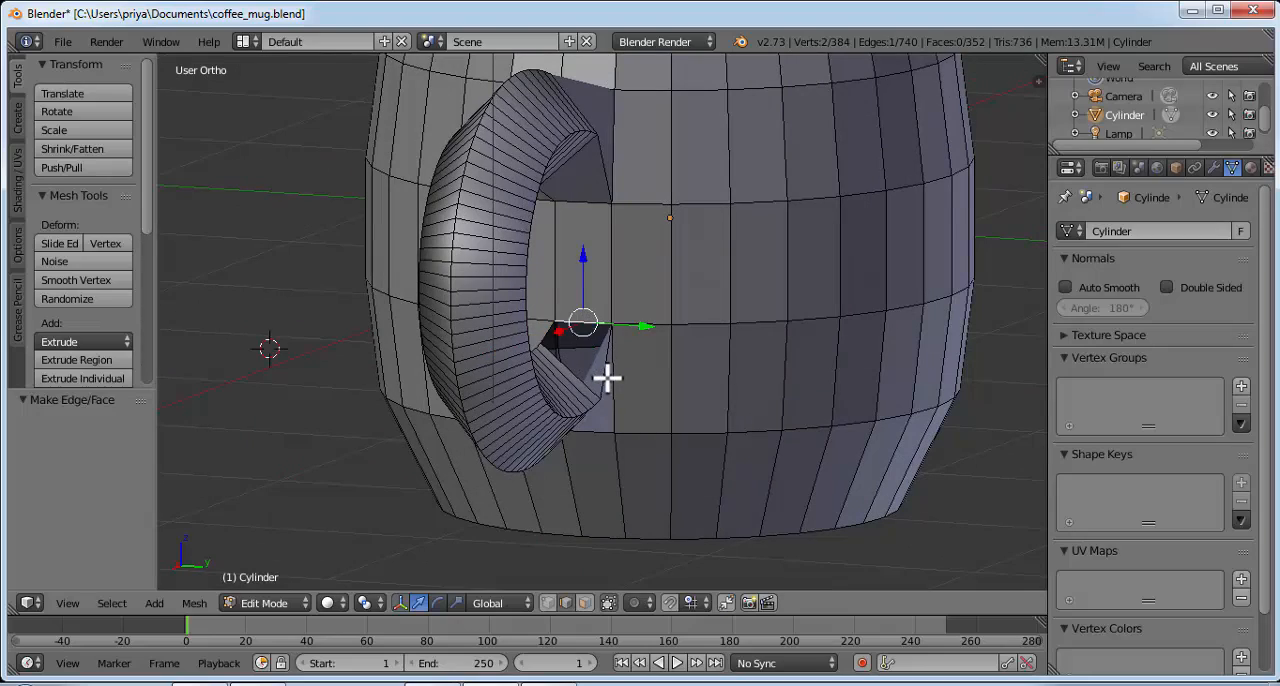
shift+right_click(606, 377)
shift+right_click(580, 379)
key(f)
Step: Return to Object Mode and apply smooth shading to the whole mug
middle_drag(623, 309, 409, 466)
scroll(611, 271, down, 3)
middle_drag(707, 207, 752, 246)
click(294, 604)
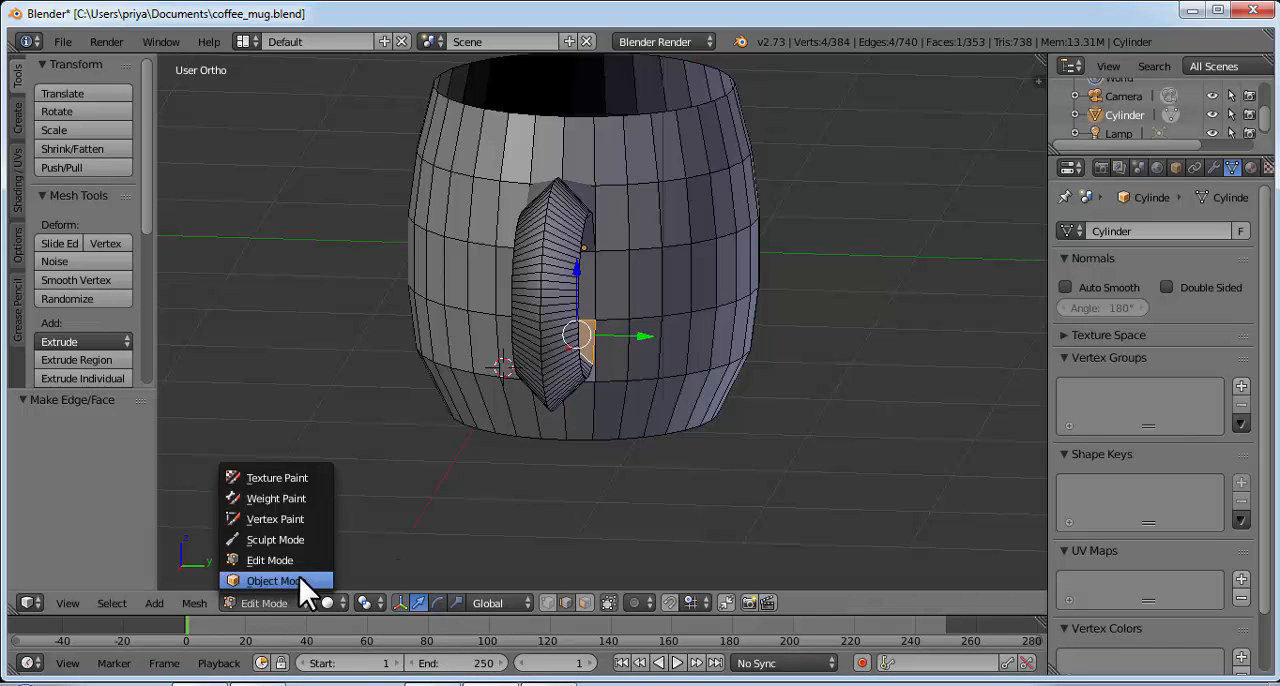
click(299, 576)
middle_drag(521, 295, 672, 314)
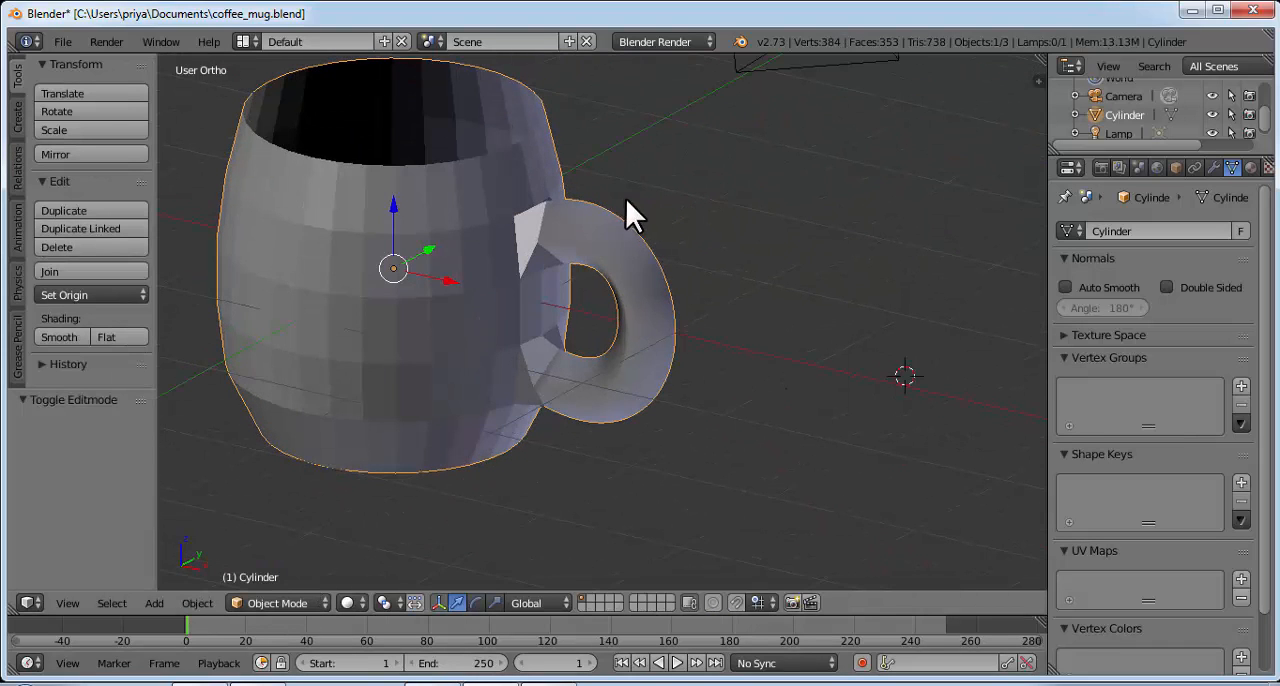
middle_drag(625, 197, 456, 263)
click(66, 337)
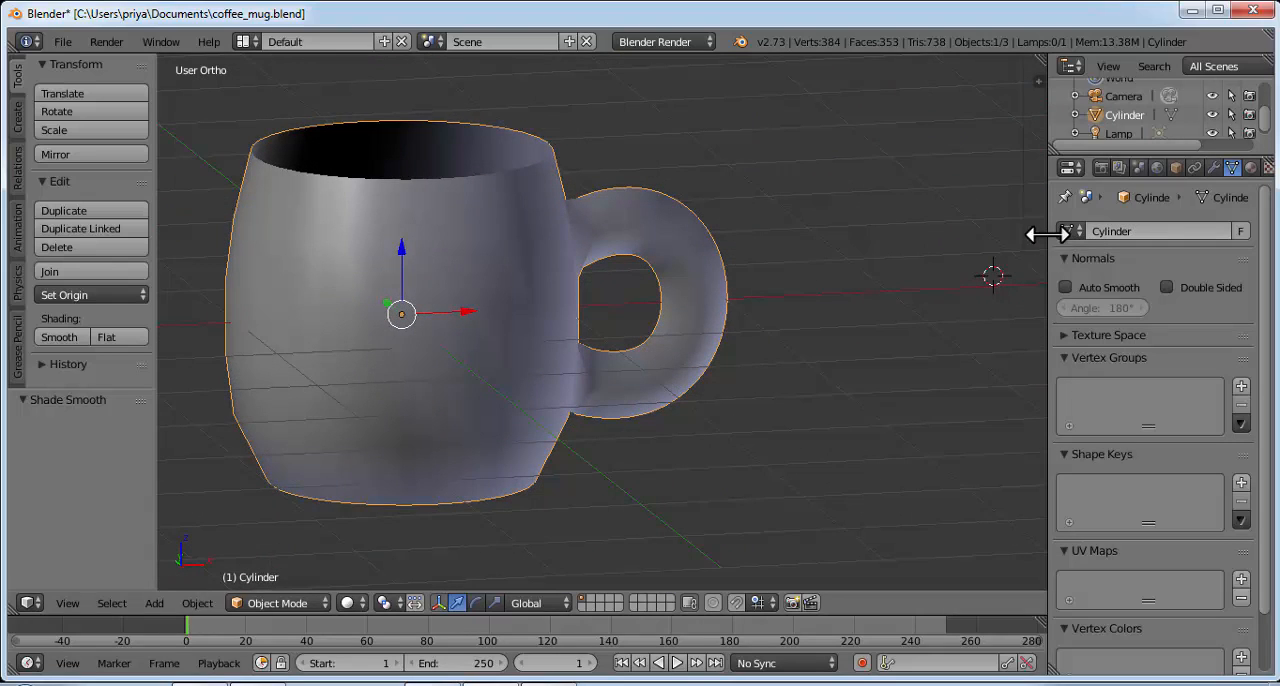
Step: Add a Subdivision Surface modifier to the mug
drag(1047, 234, 1041, 234)
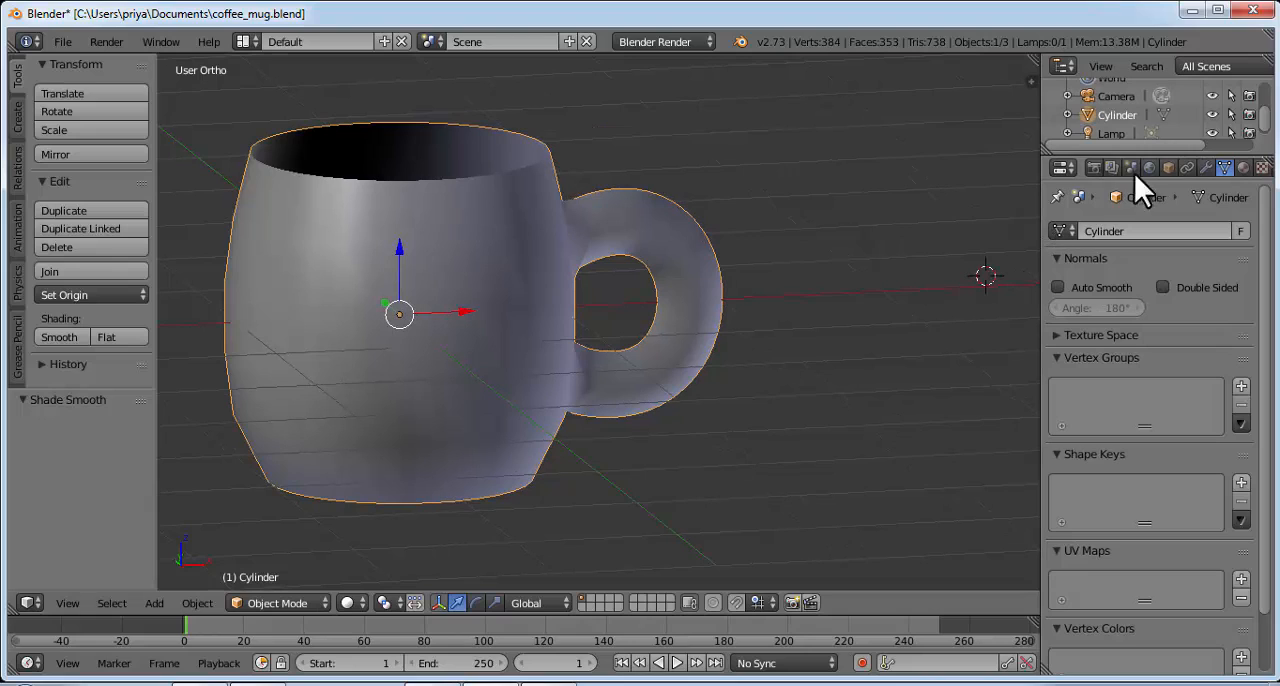
click(1206, 167)
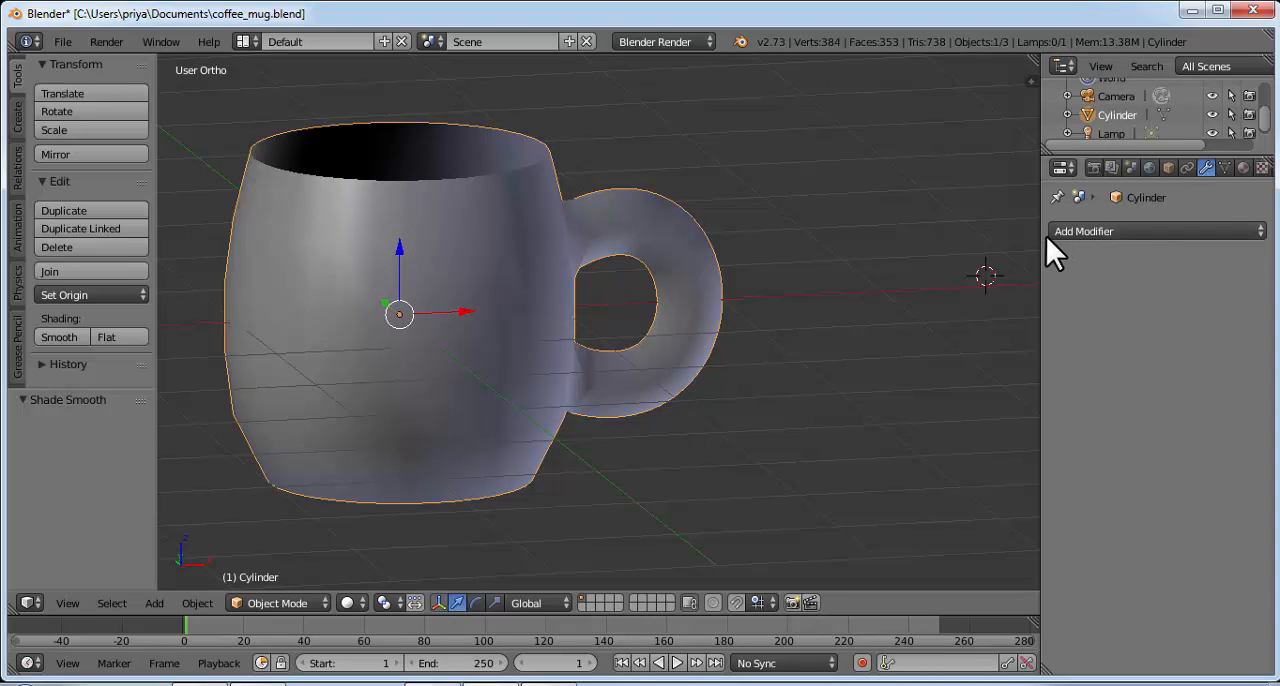
click(1101, 225)
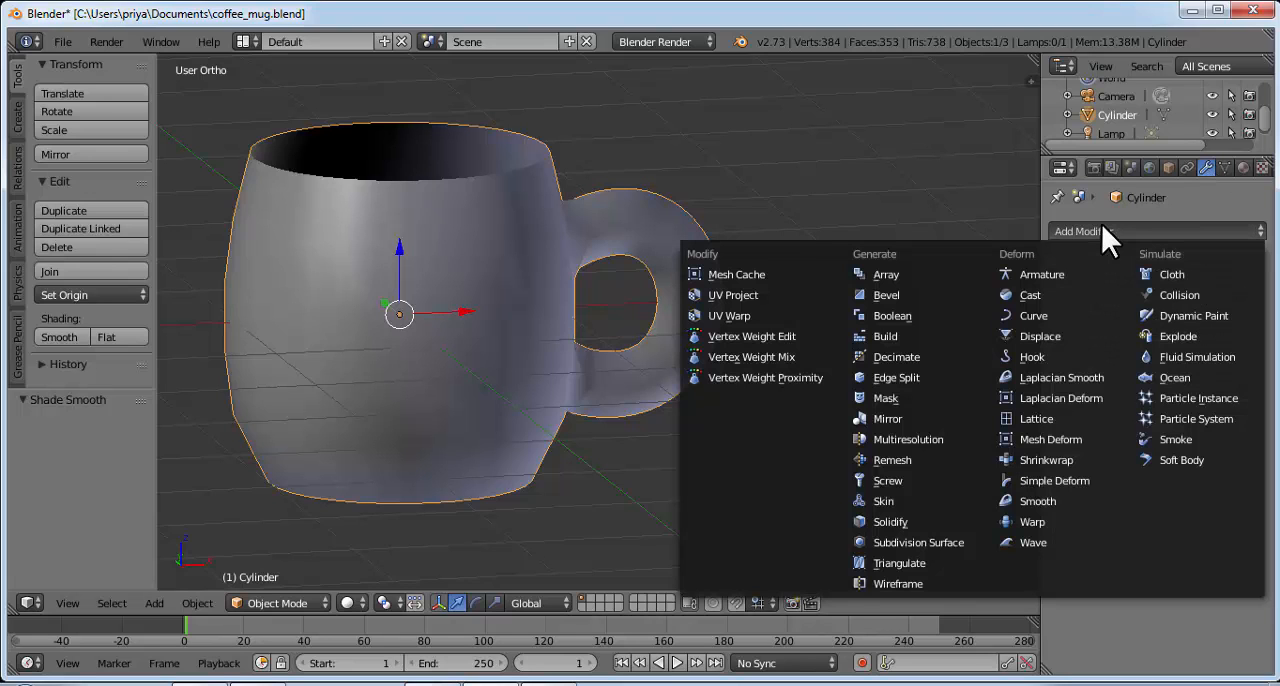
click(899, 540)
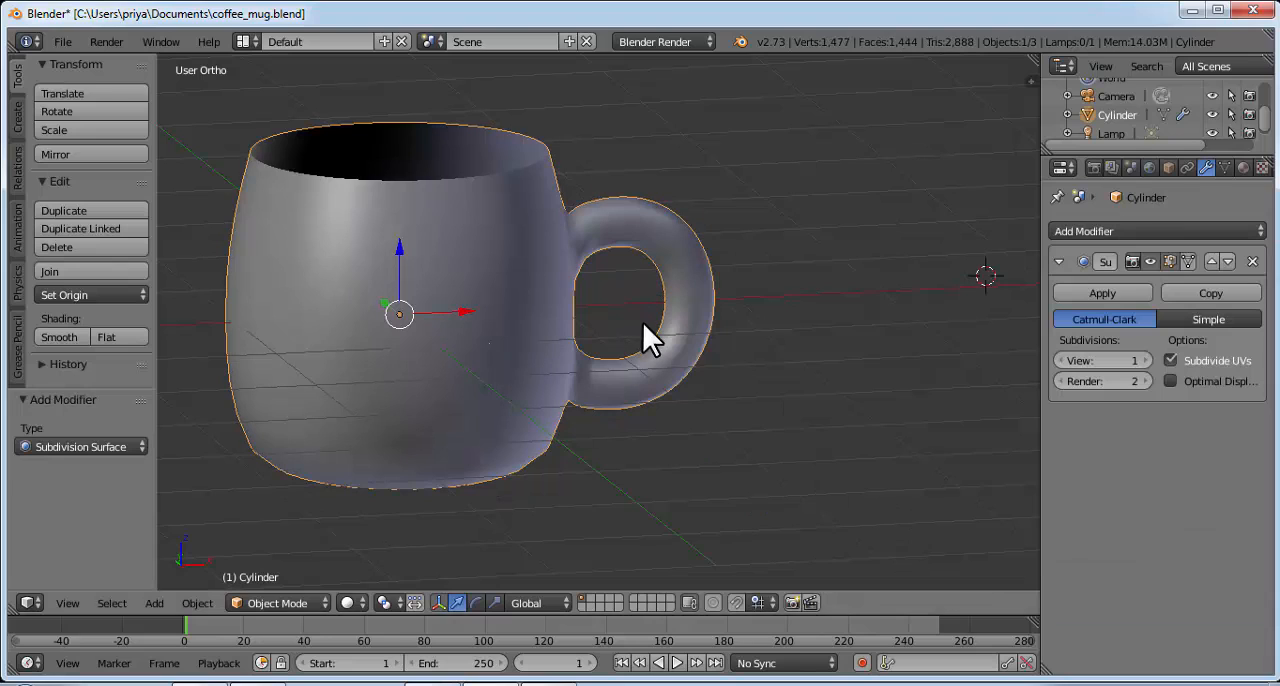
Step: Set the modifier's View and Render subdivisions to 3 and apply it to the mug mesh
click(1147, 360)
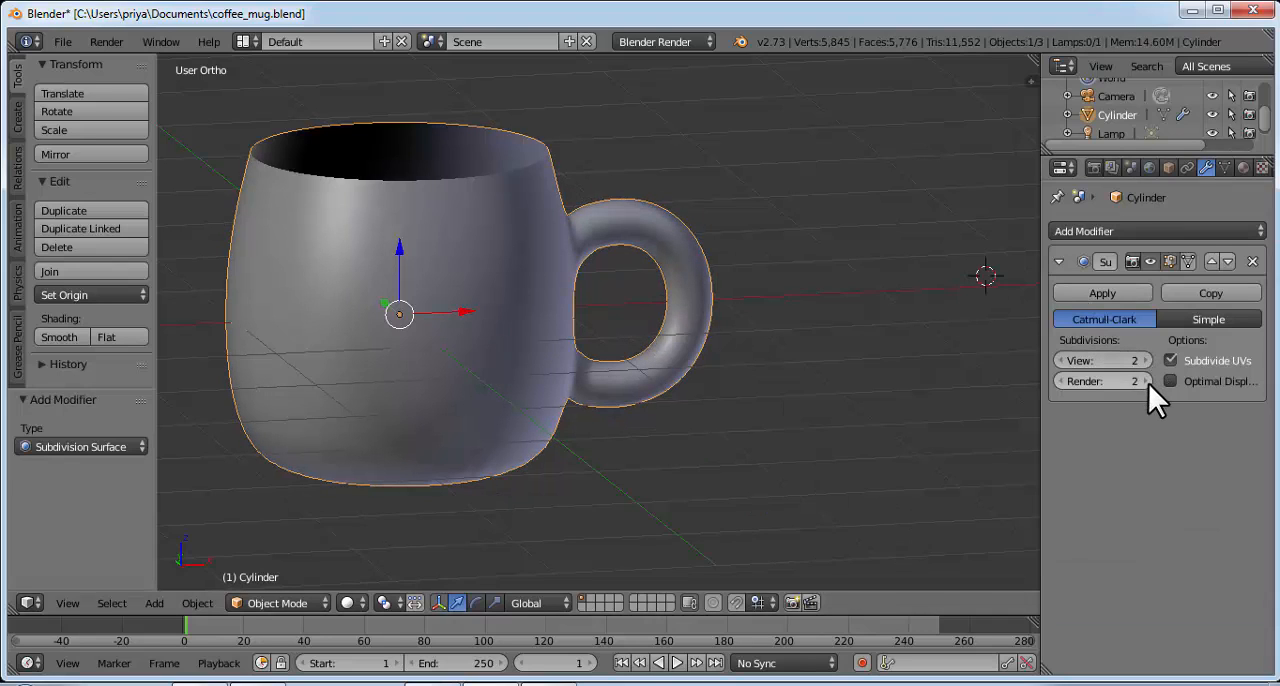
click(1145, 381)
click(1147, 360)
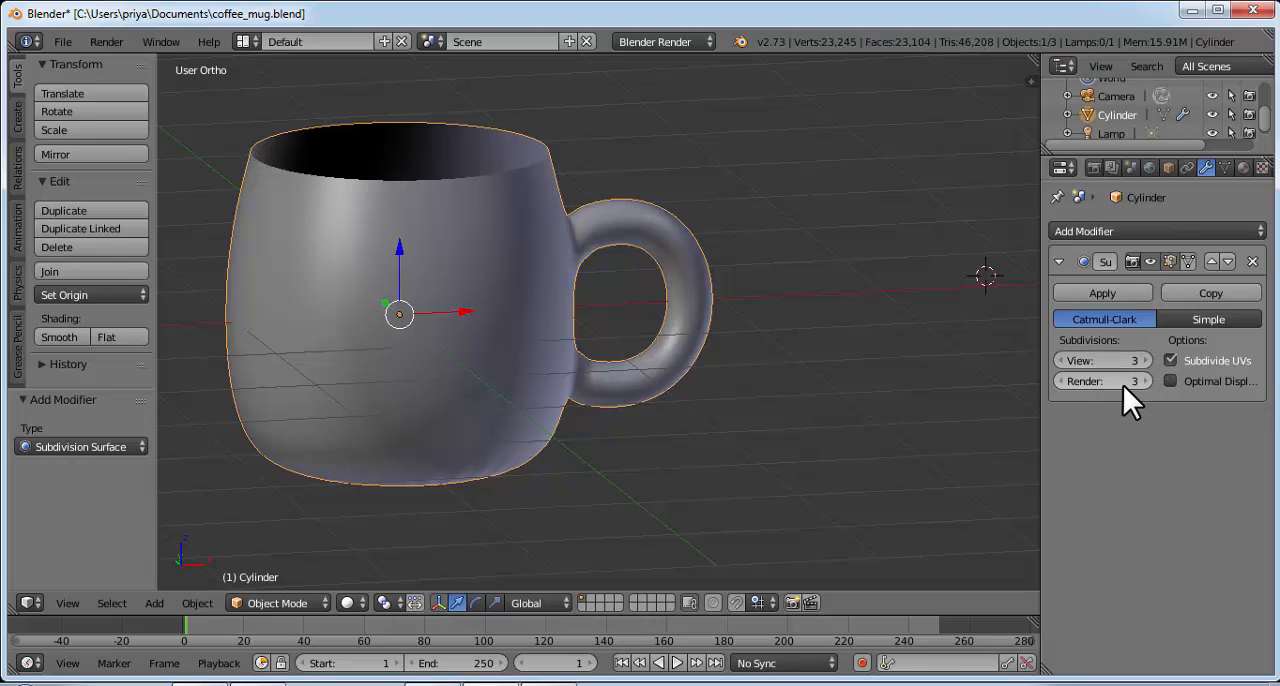
click(1104, 292)
Step: Examine the smoothed mug from several angles, checking the handle joints, the rim and the inside of the cup
middle_drag(700, 248, 598, 273)
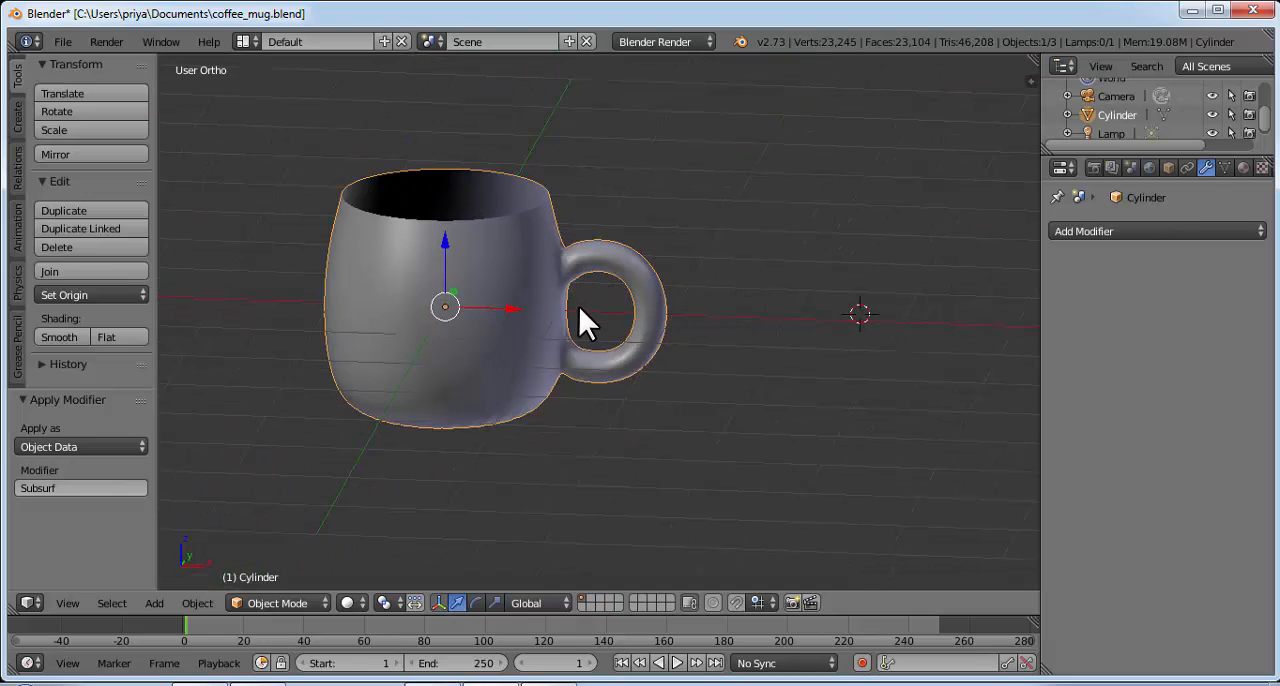
scroll(578, 305, up, 2)
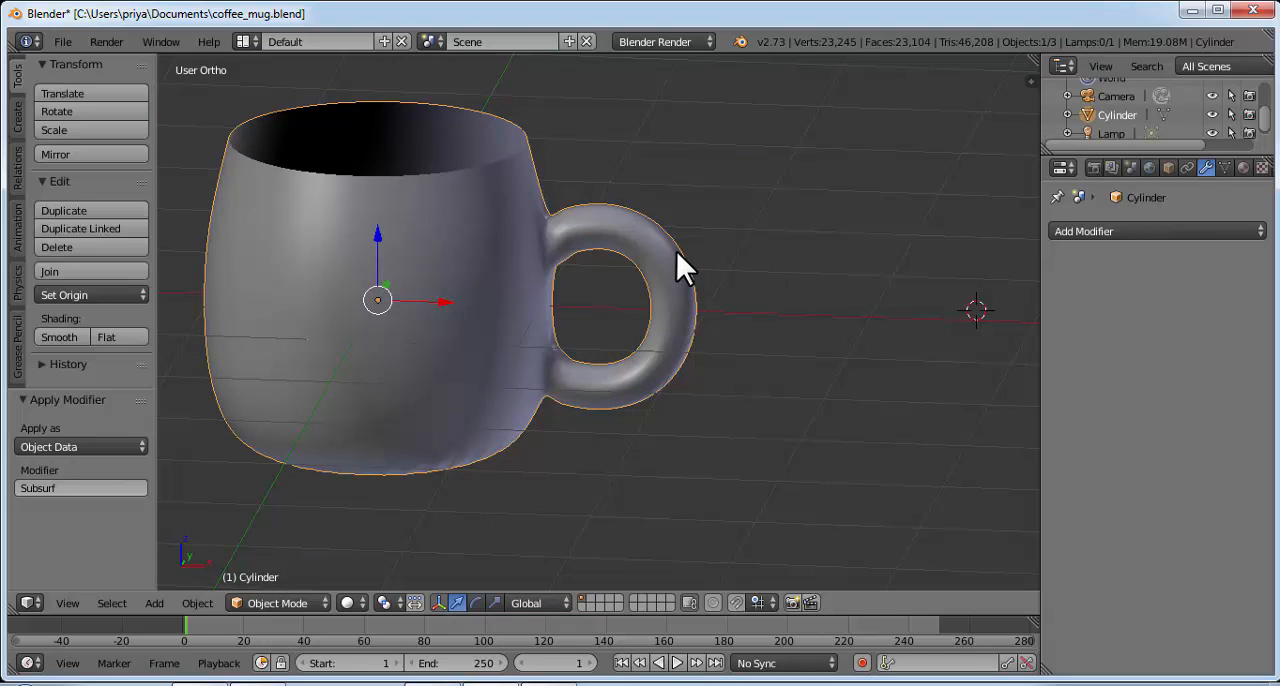
middle_drag(557, 318, 458, 268)
middle_drag(633, 347, 636, 307)
scroll(636, 307, down, 2)
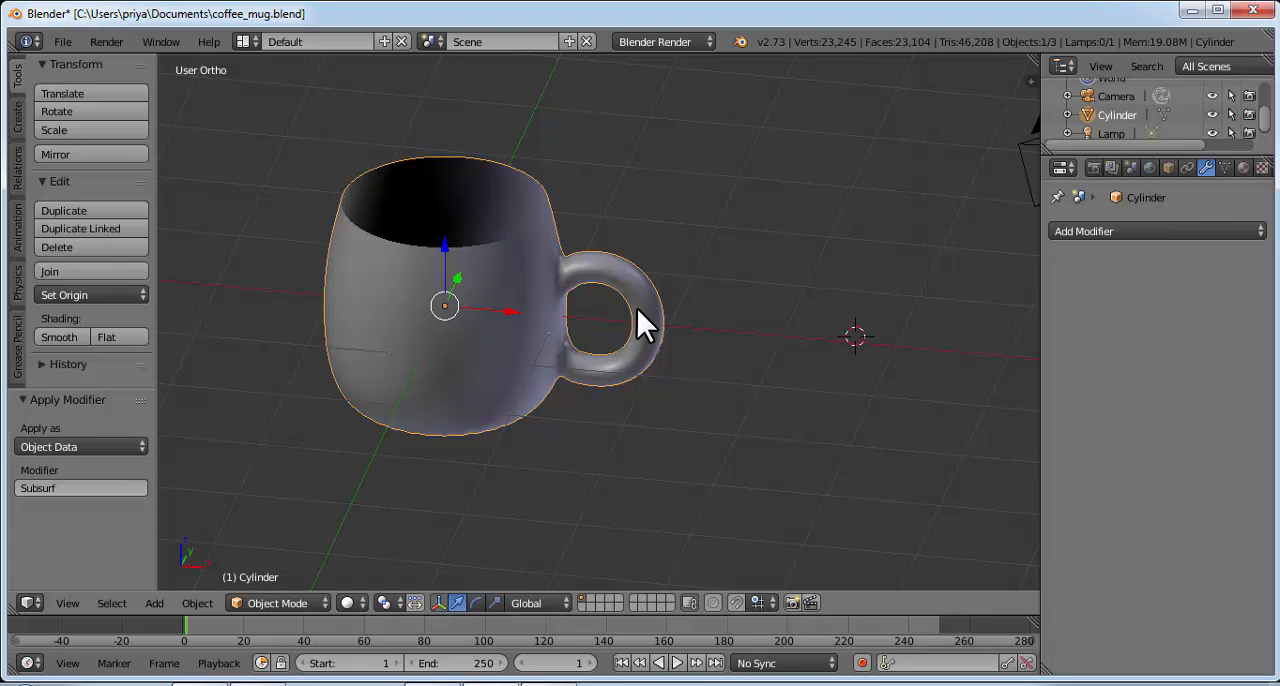
middle_drag(876, 240, 633, 408)
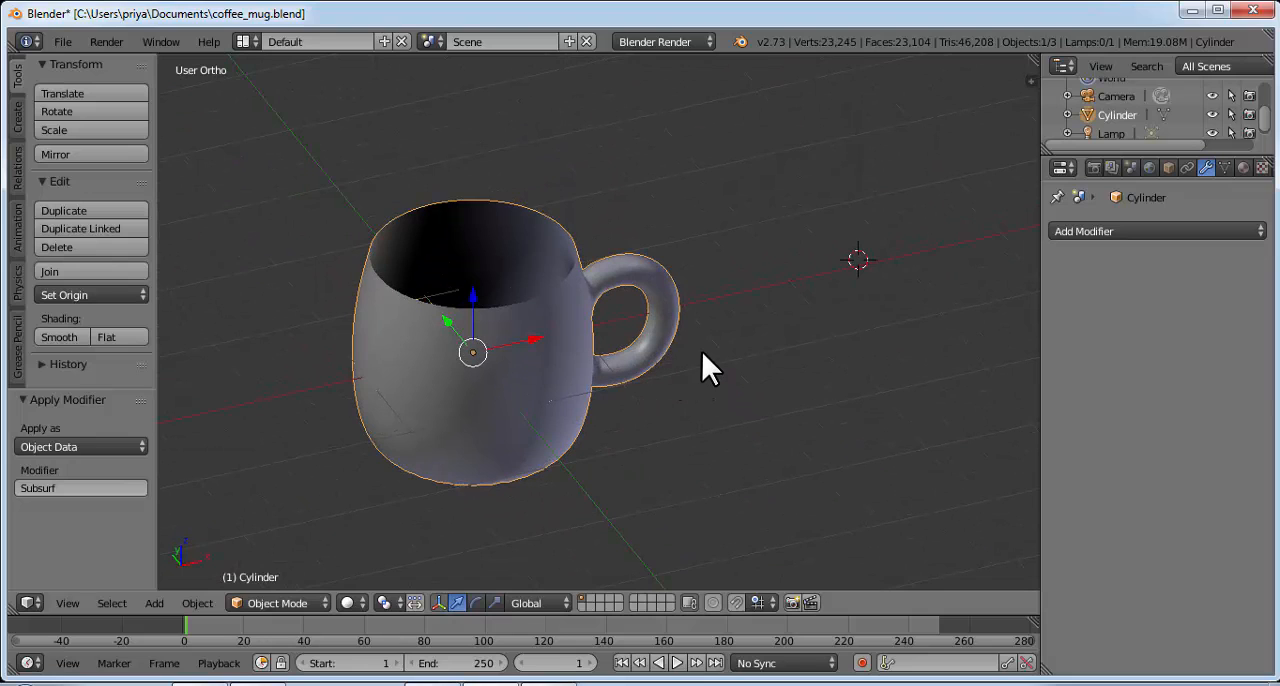
middle_drag(701, 350, 533, 340)
scroll(559, 319, up, 2)
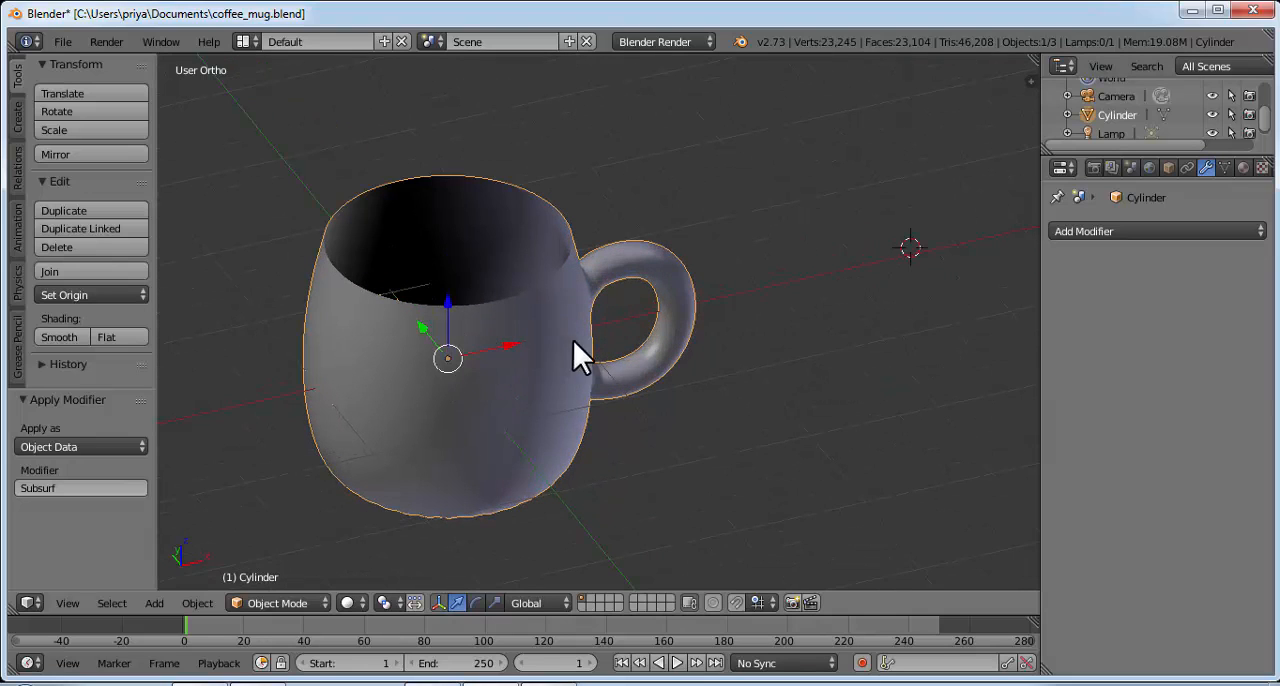
mouse_move(575, 345)
middle_down()
mouse_move(794, 314)
mouse_move(646, 371)
mouse_move(491, 371)
mouse_move(771, 334)
mouse_move(635, 360)
mouse_move(600, 340)
middle_up()
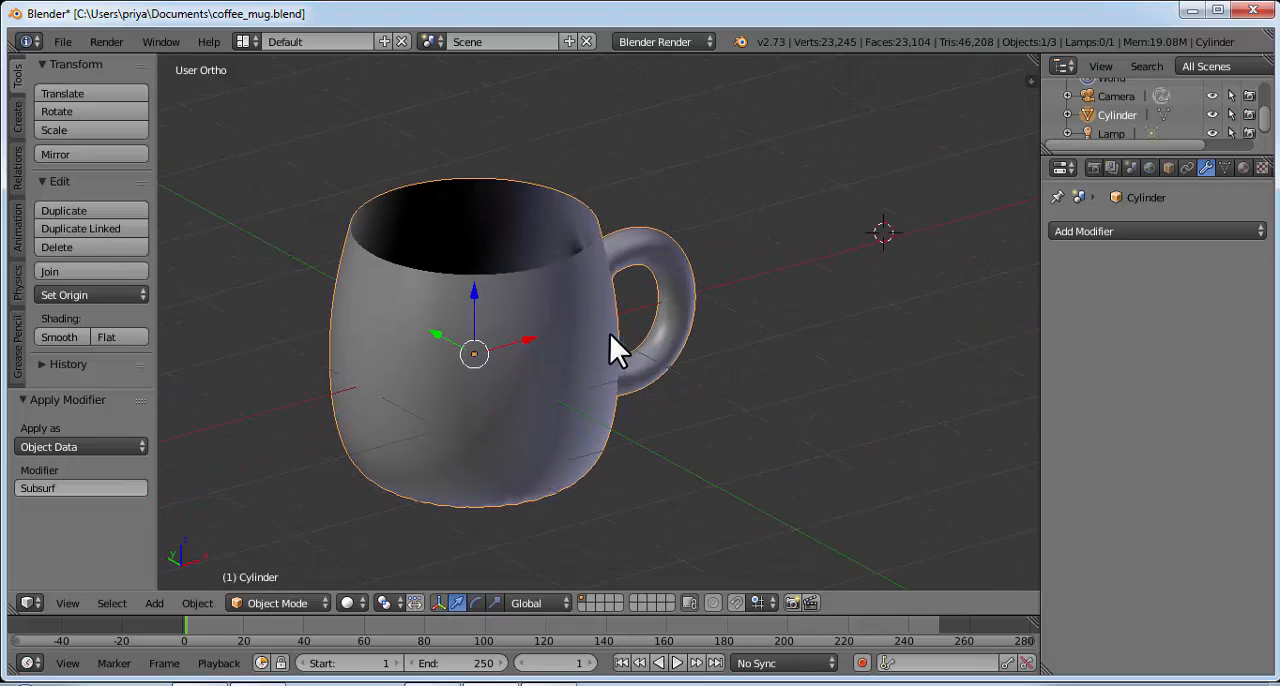